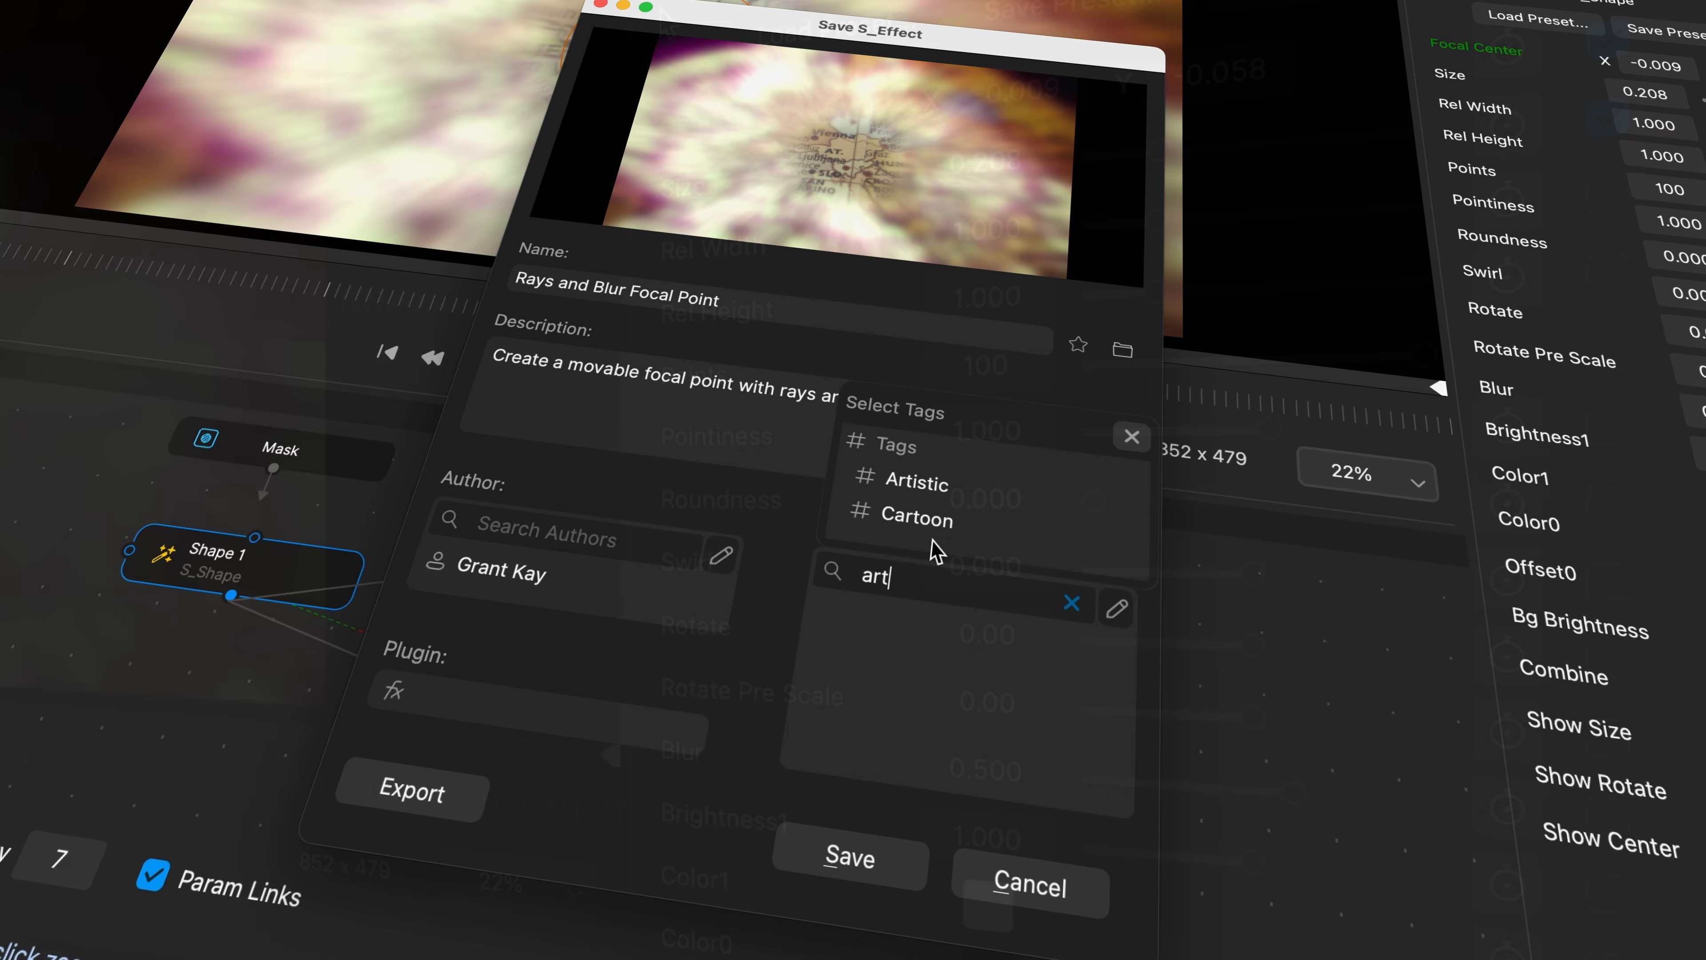
- Assign the Artistic and Energetic tags to the Rays and Blur Focal Point preset
double_click(1007, 577)
type("en")
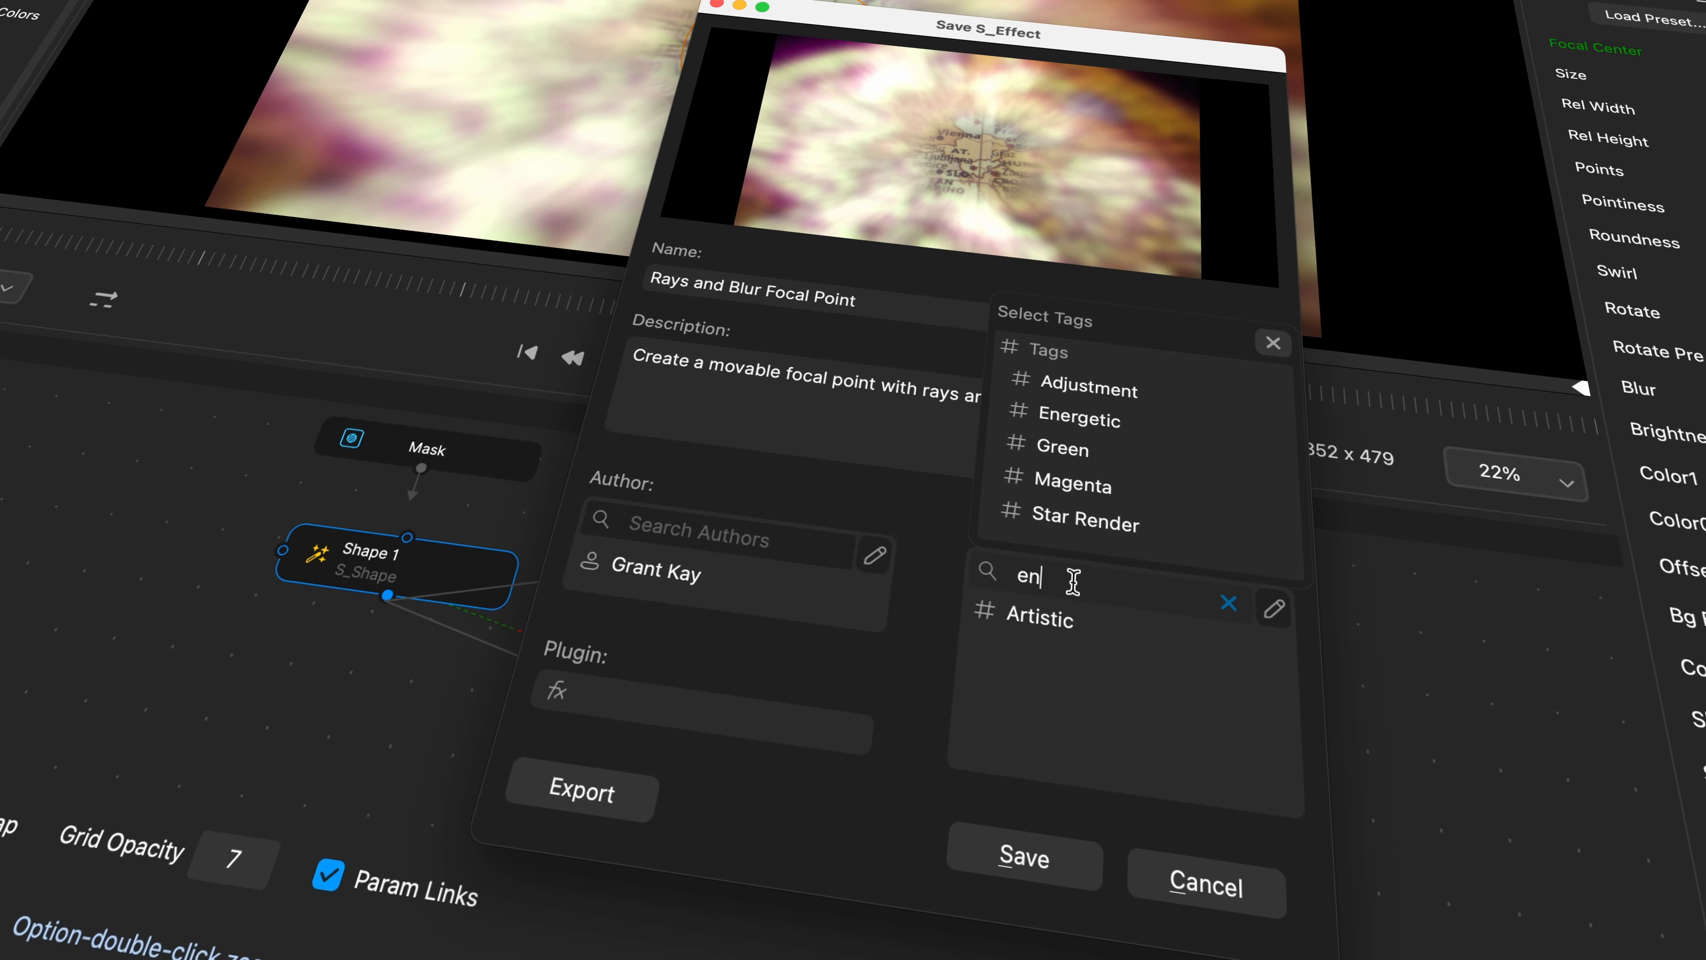
left_click(1064, 425)
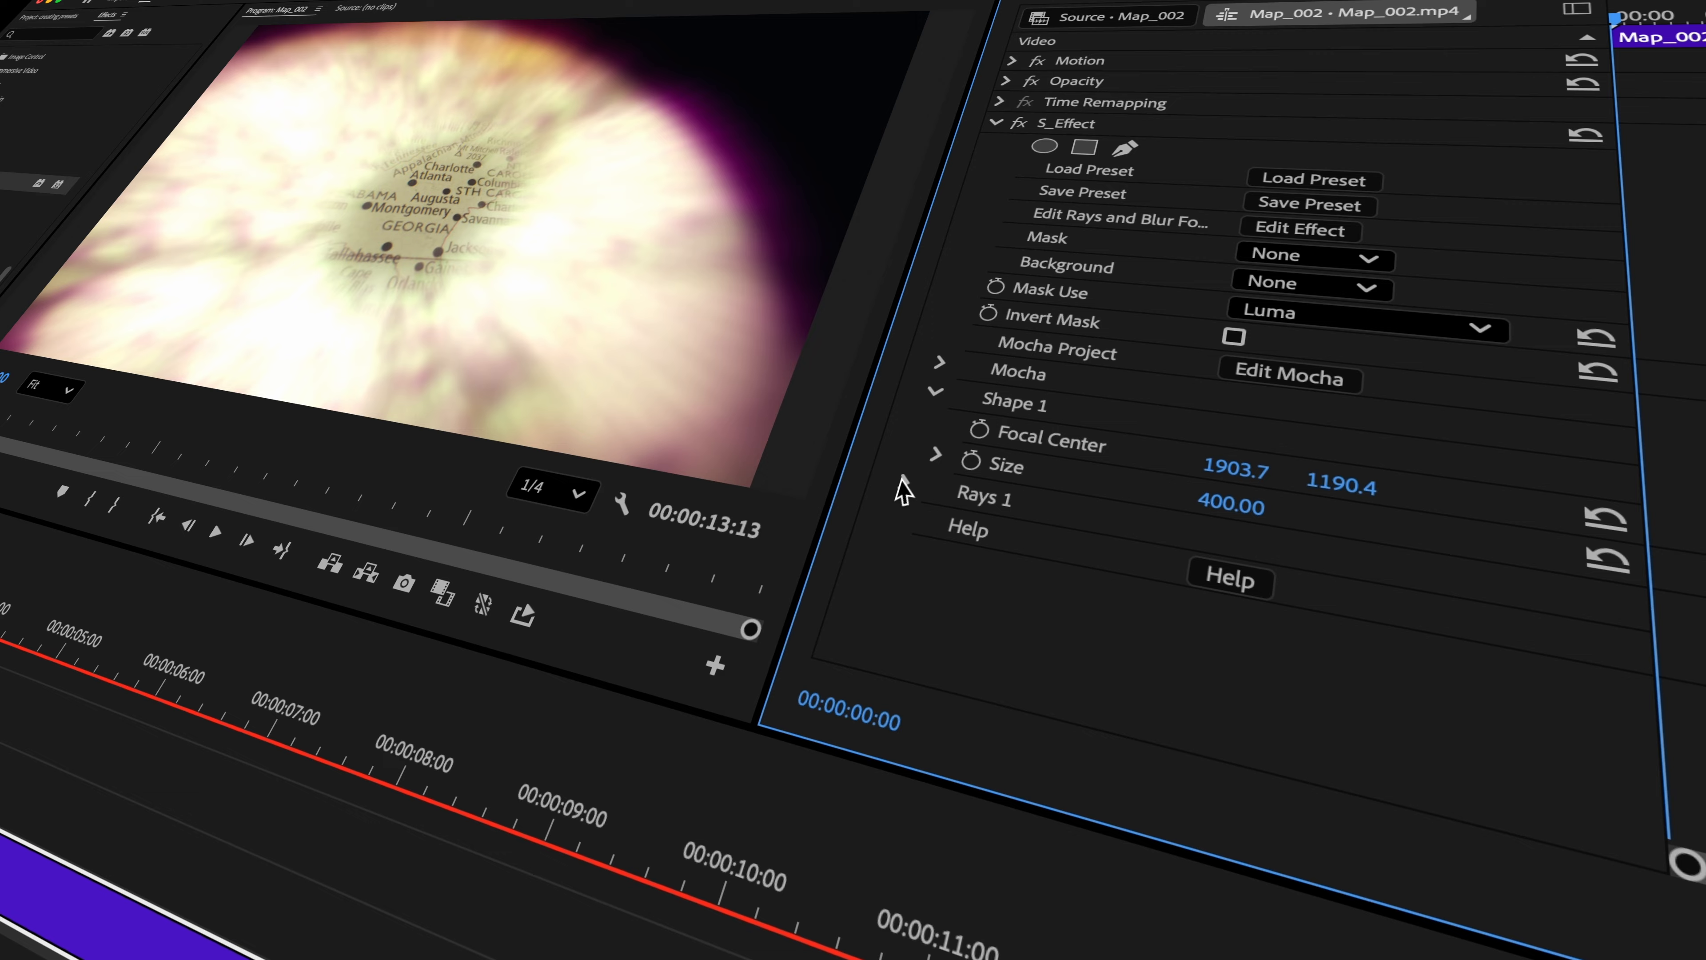
- Expand the Rays 1 parameter group of the S_Effect on the Map_002 clip
left_click(907, 489)
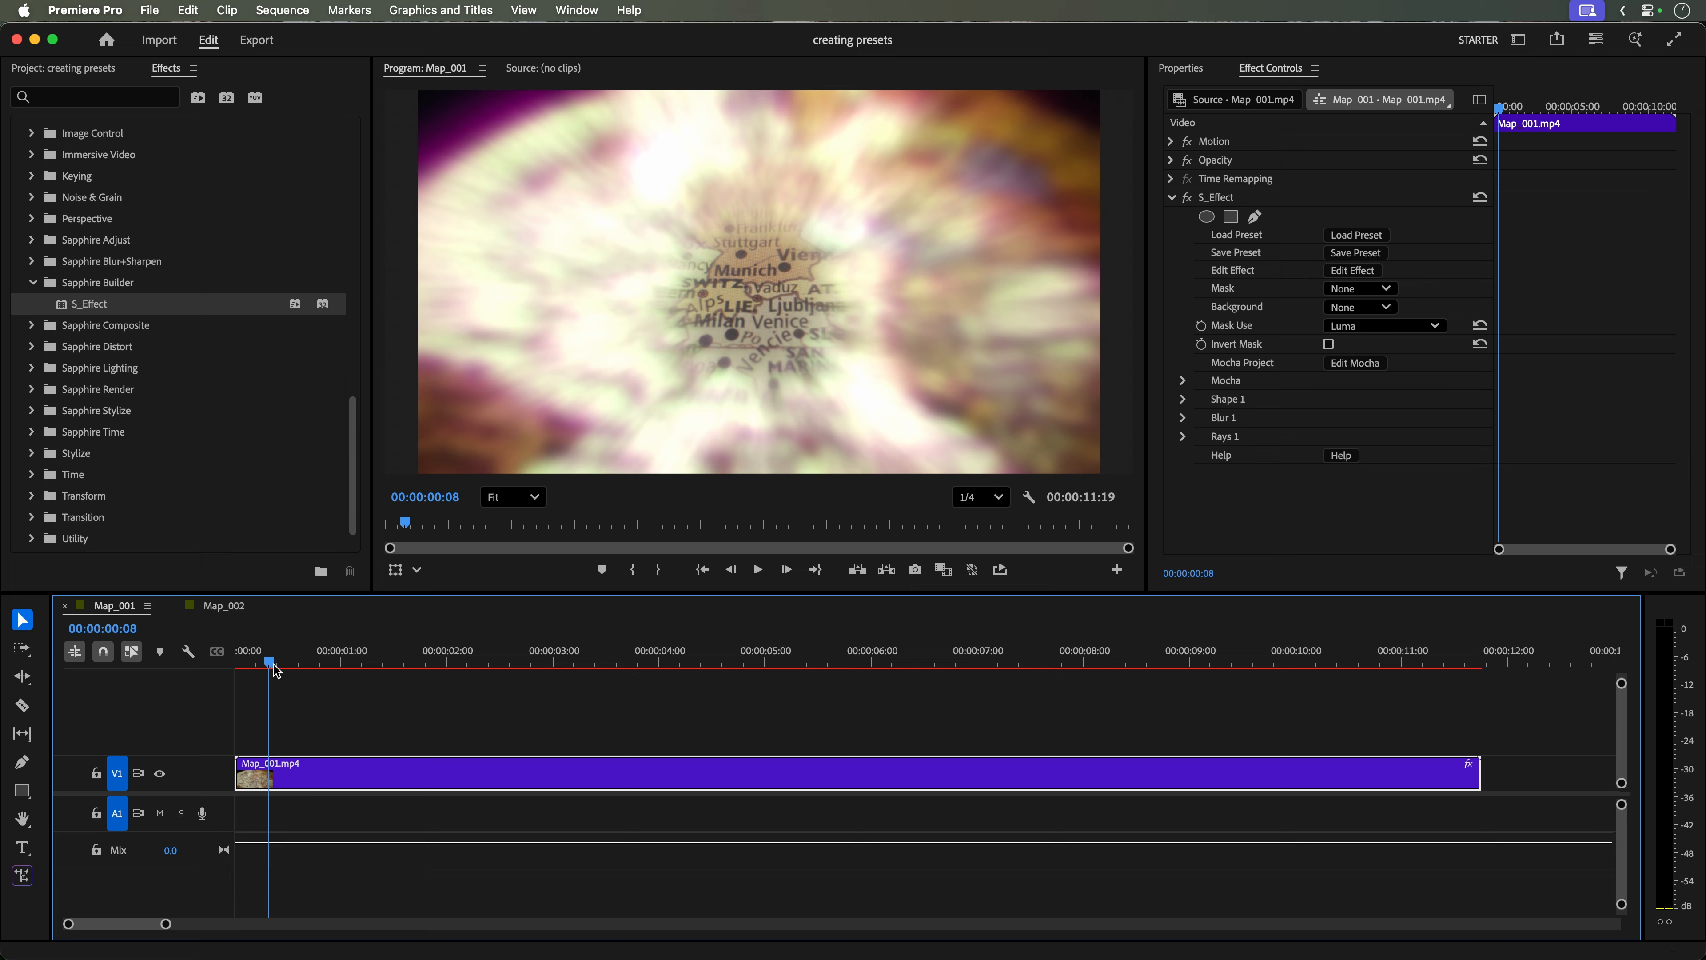
- Return the playhead to the start of the Map_001 sequence and open the clip's S_Effect for editing in Sapphire Effect Builder
left_click_drag(274, 667, 236, 600)
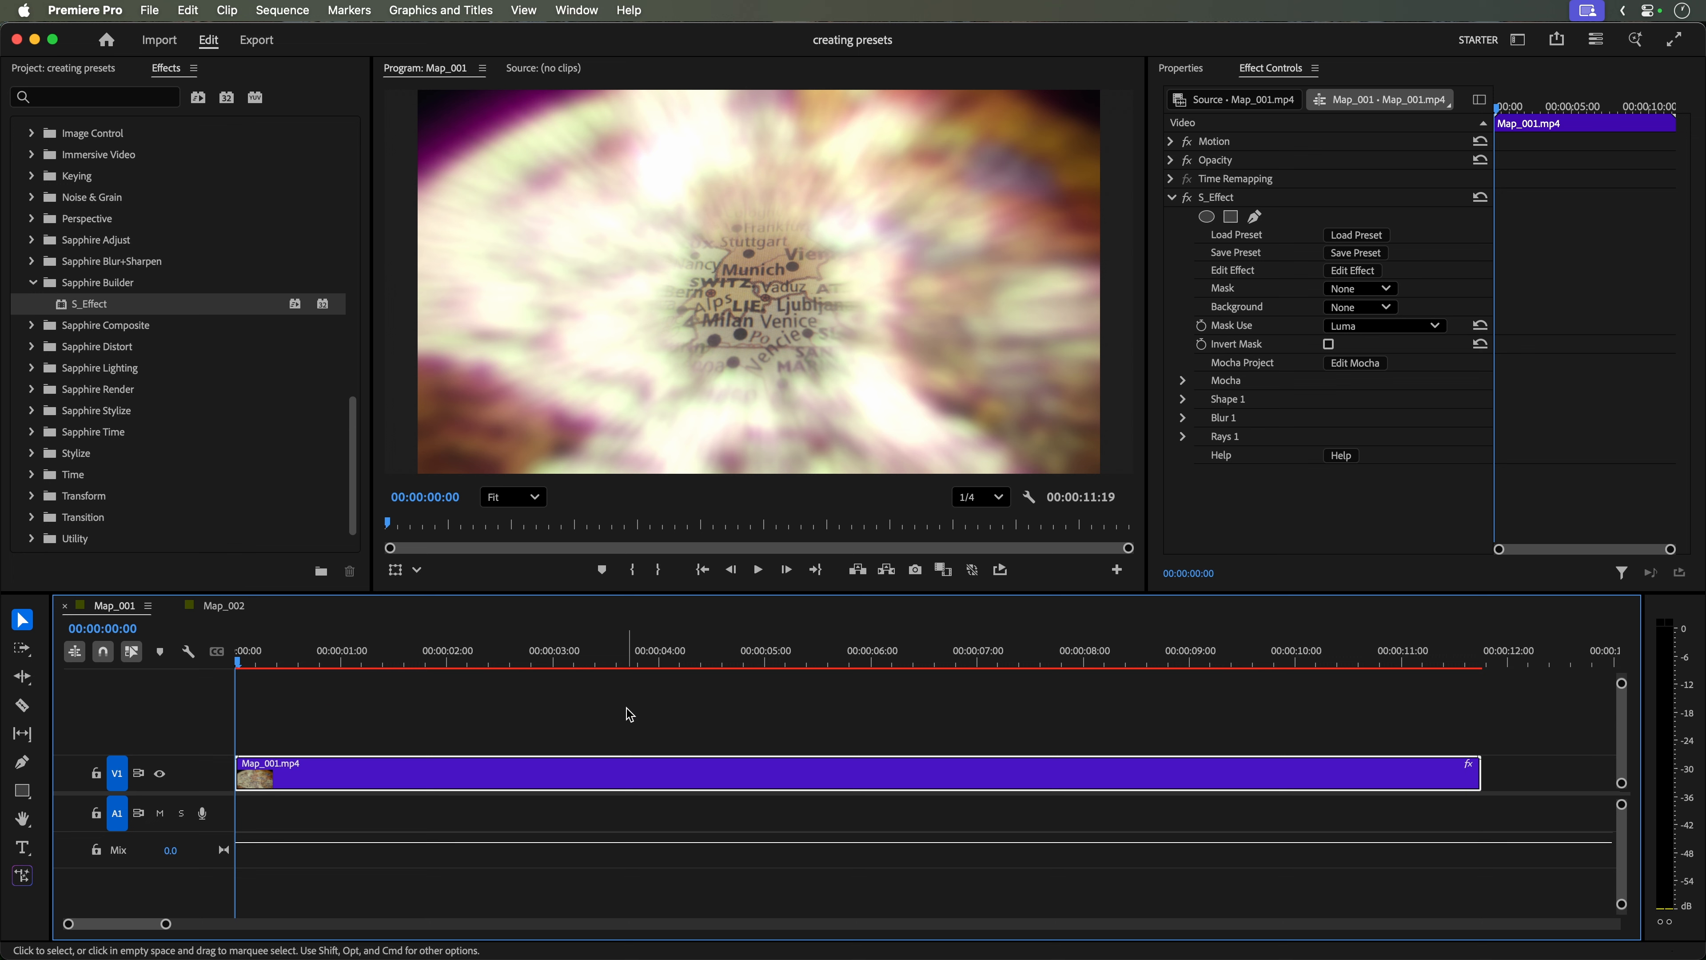
left_click(1368, 271)
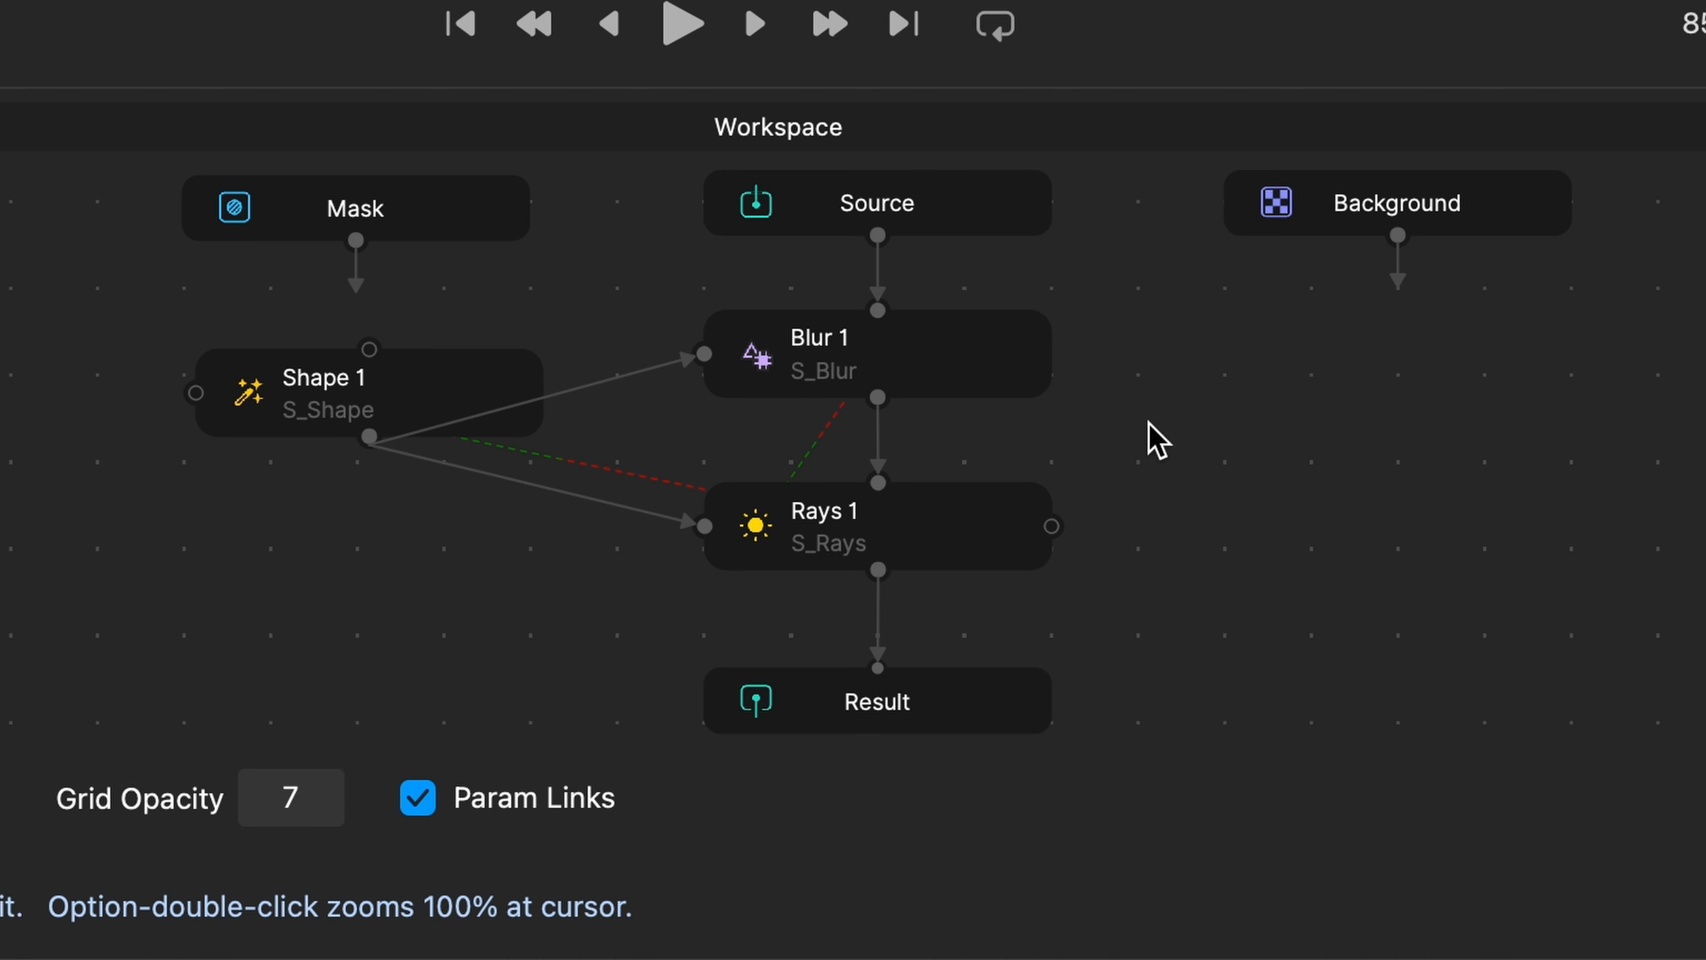
- Examine the parameters of the Shape 1, Blur 1 and Rays 1 nodes and the parameter links between them
left_click(449, 362)
left_click_drag(934, 526, 939, 526)
left_click(952, 376)
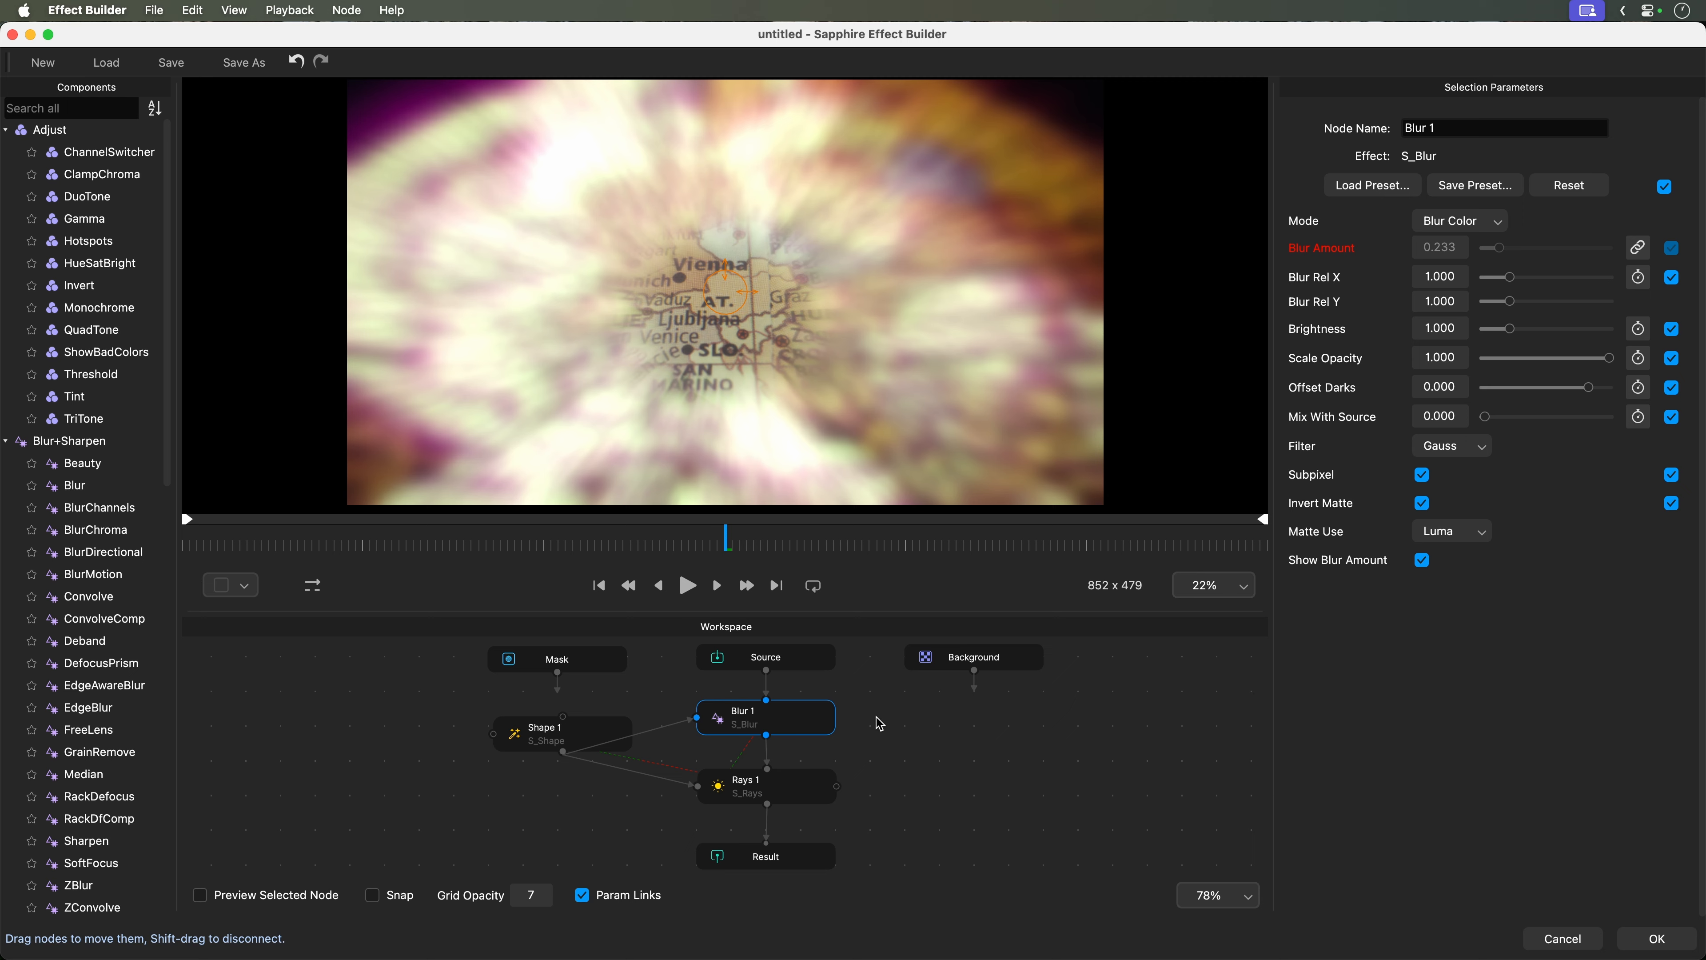
left_click(594, 730)
left_click(787, 786)
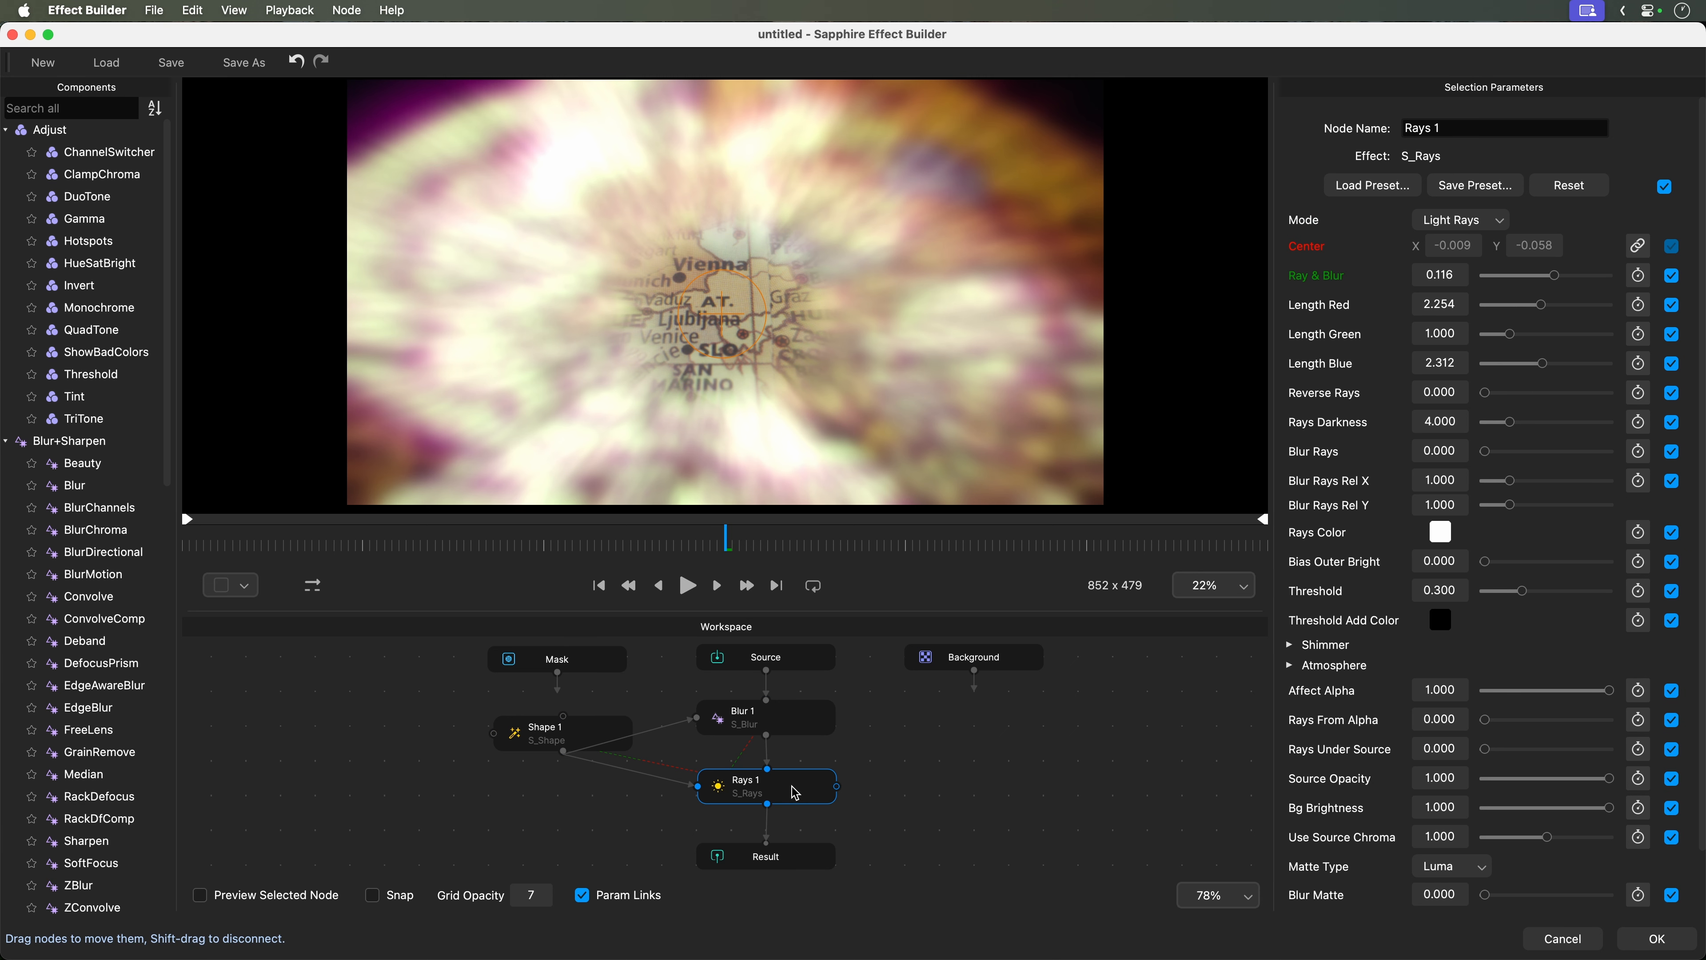
left_click(803, 723)
left_click(597, 725)
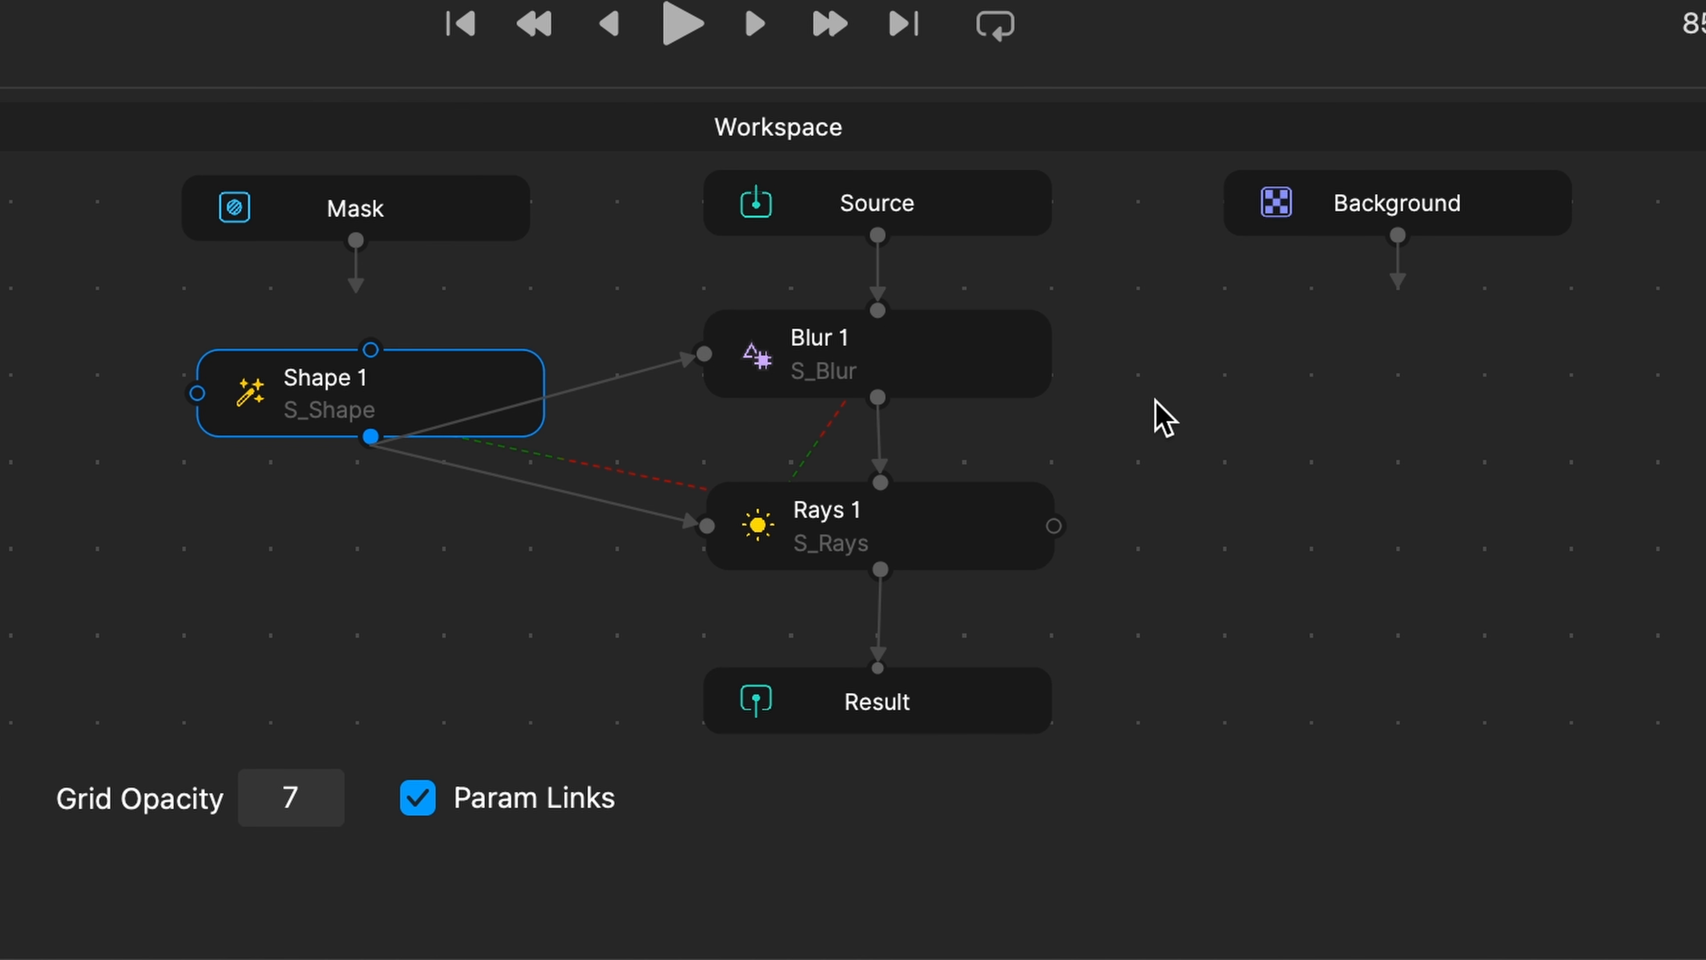
mouse_move(828, 451)
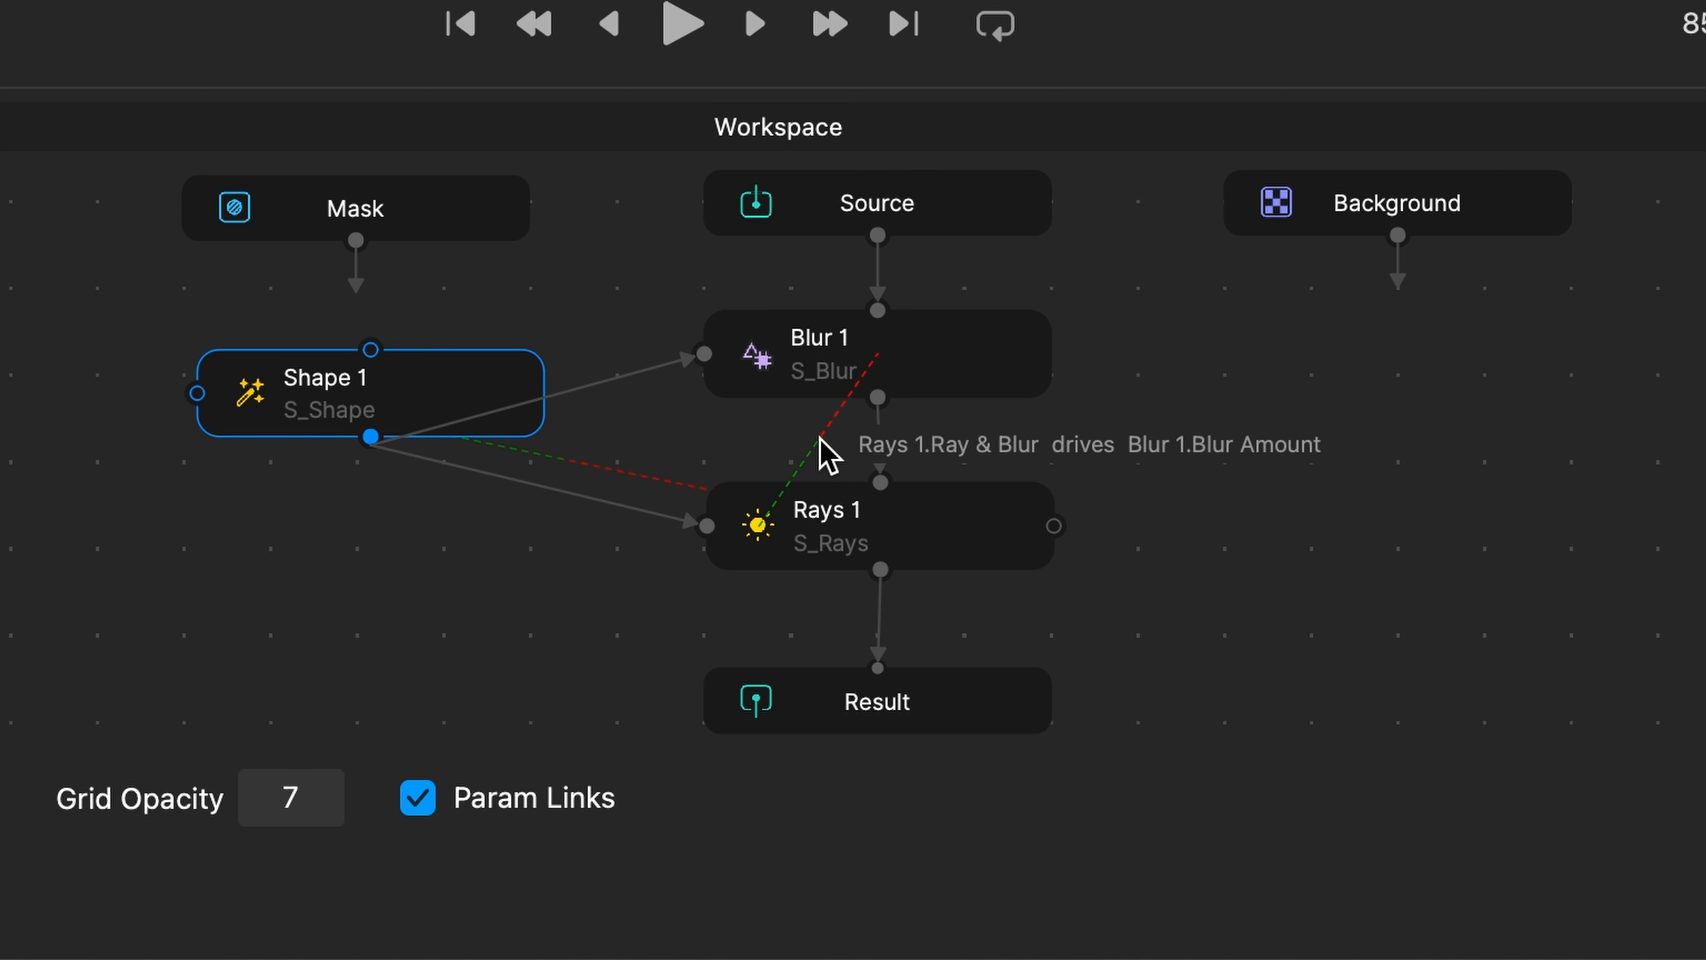
mouse_move(609, 463)
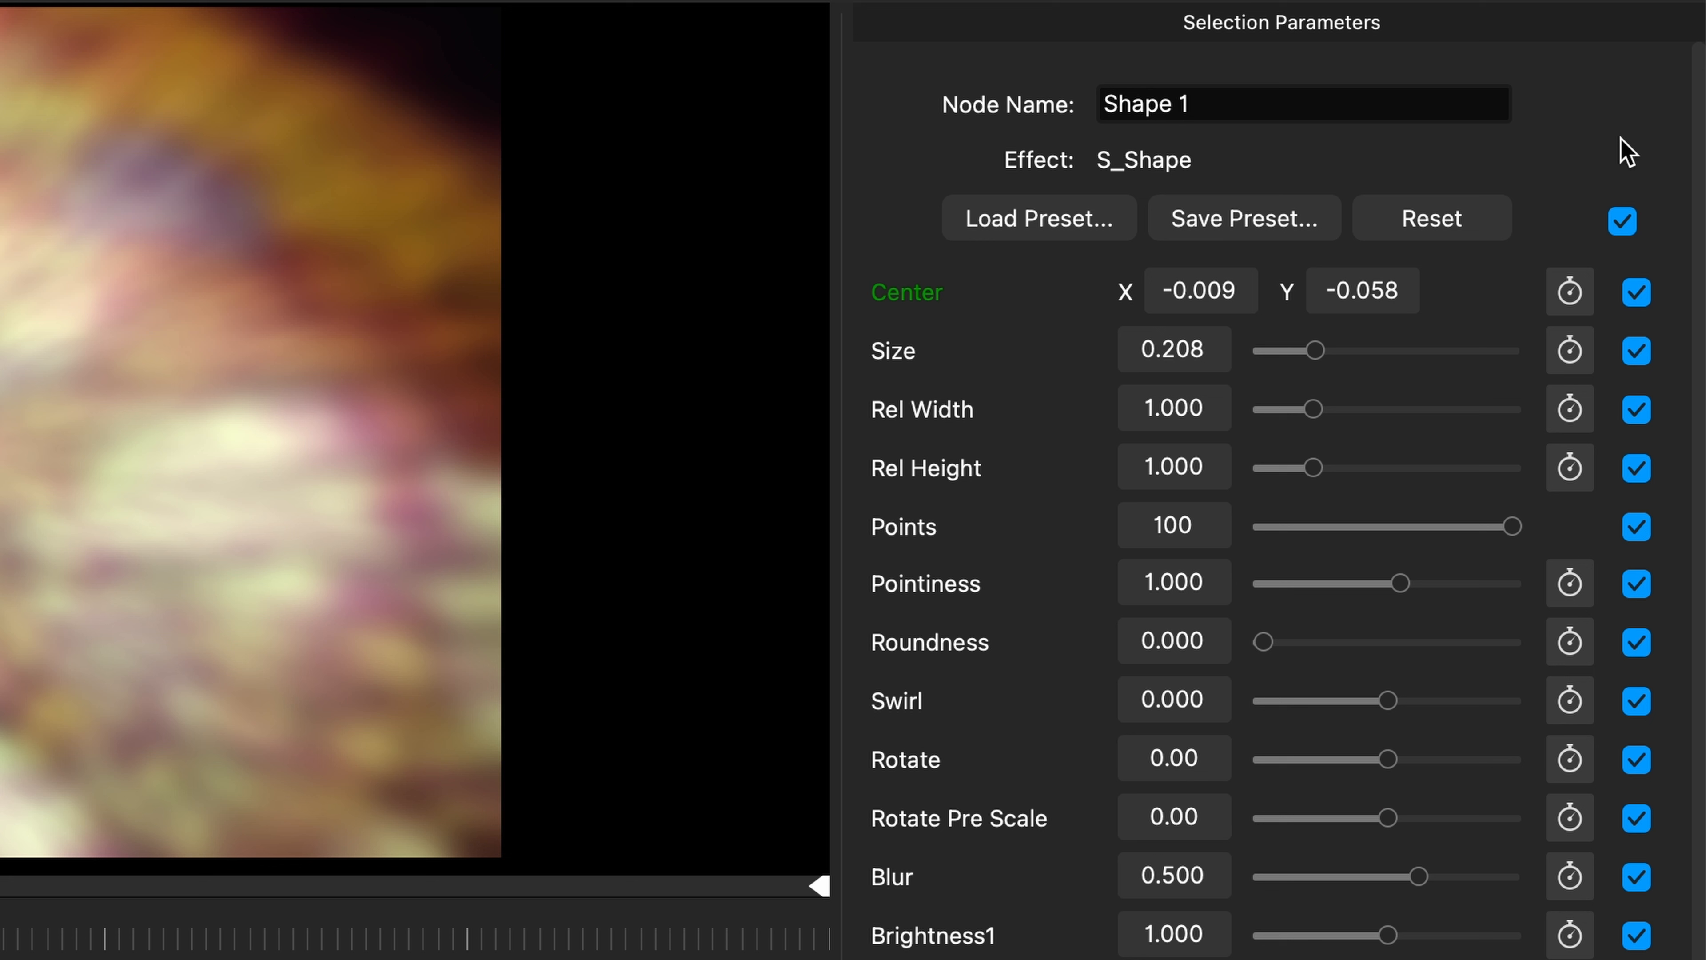
- Hide all published parameters of the Shape 1 node except Center and Size
left_click(1622, 221)
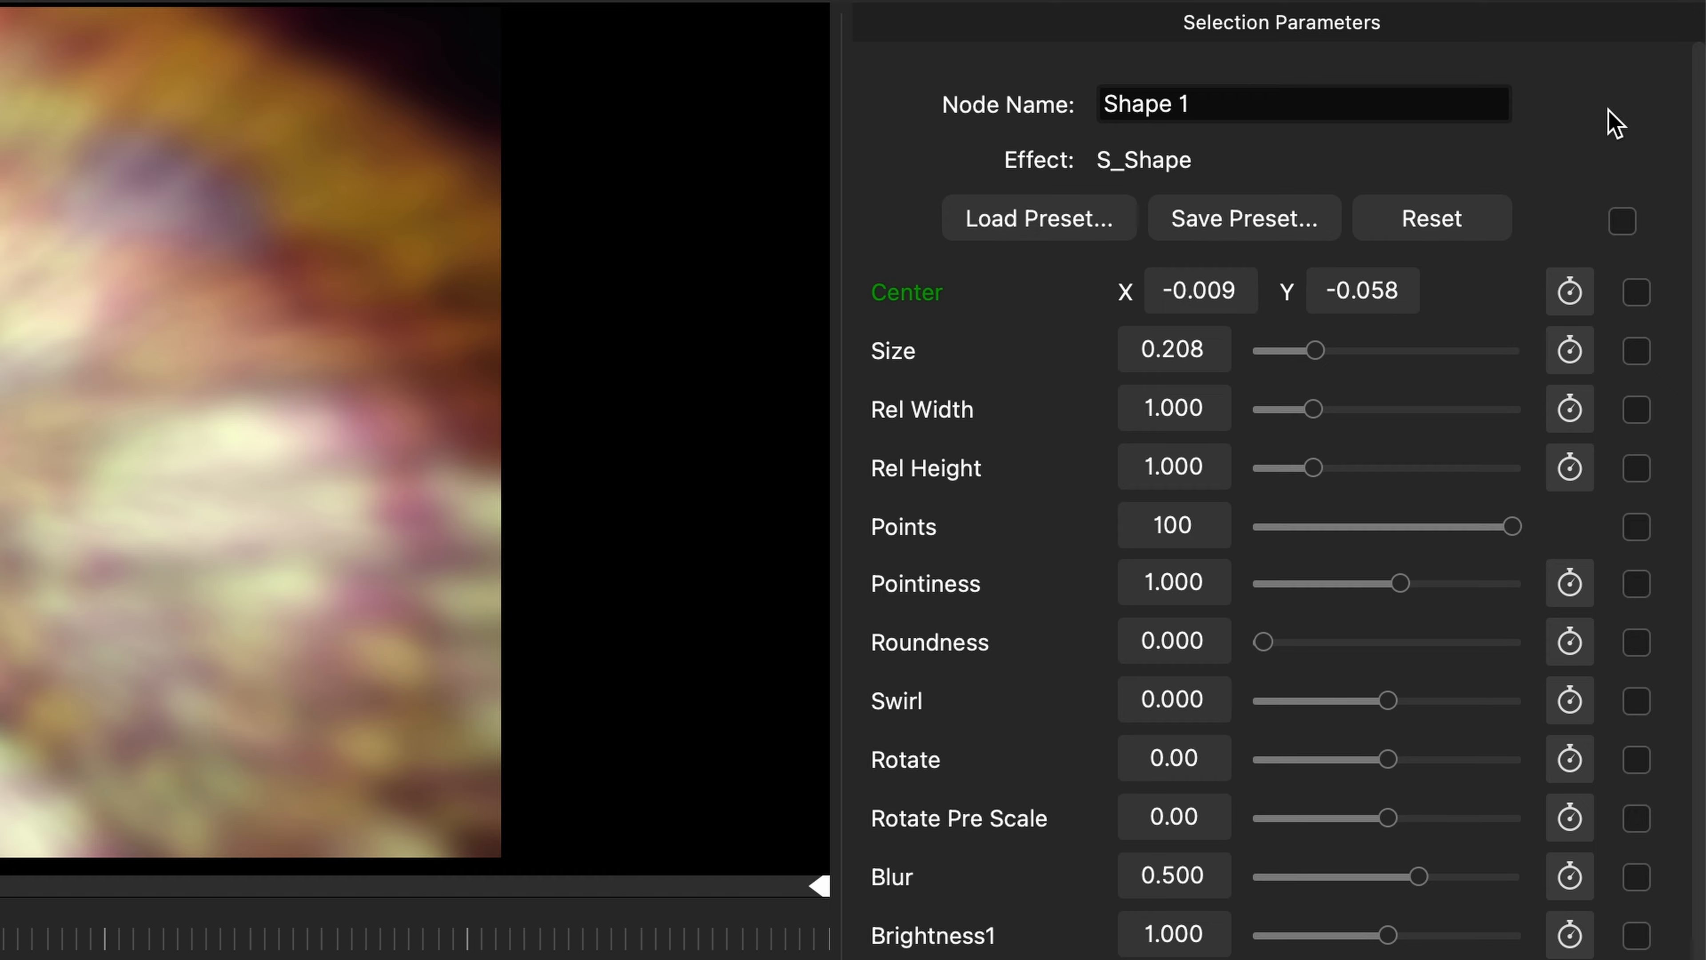
left_click(1636, 292)
left_click(1637, 351)
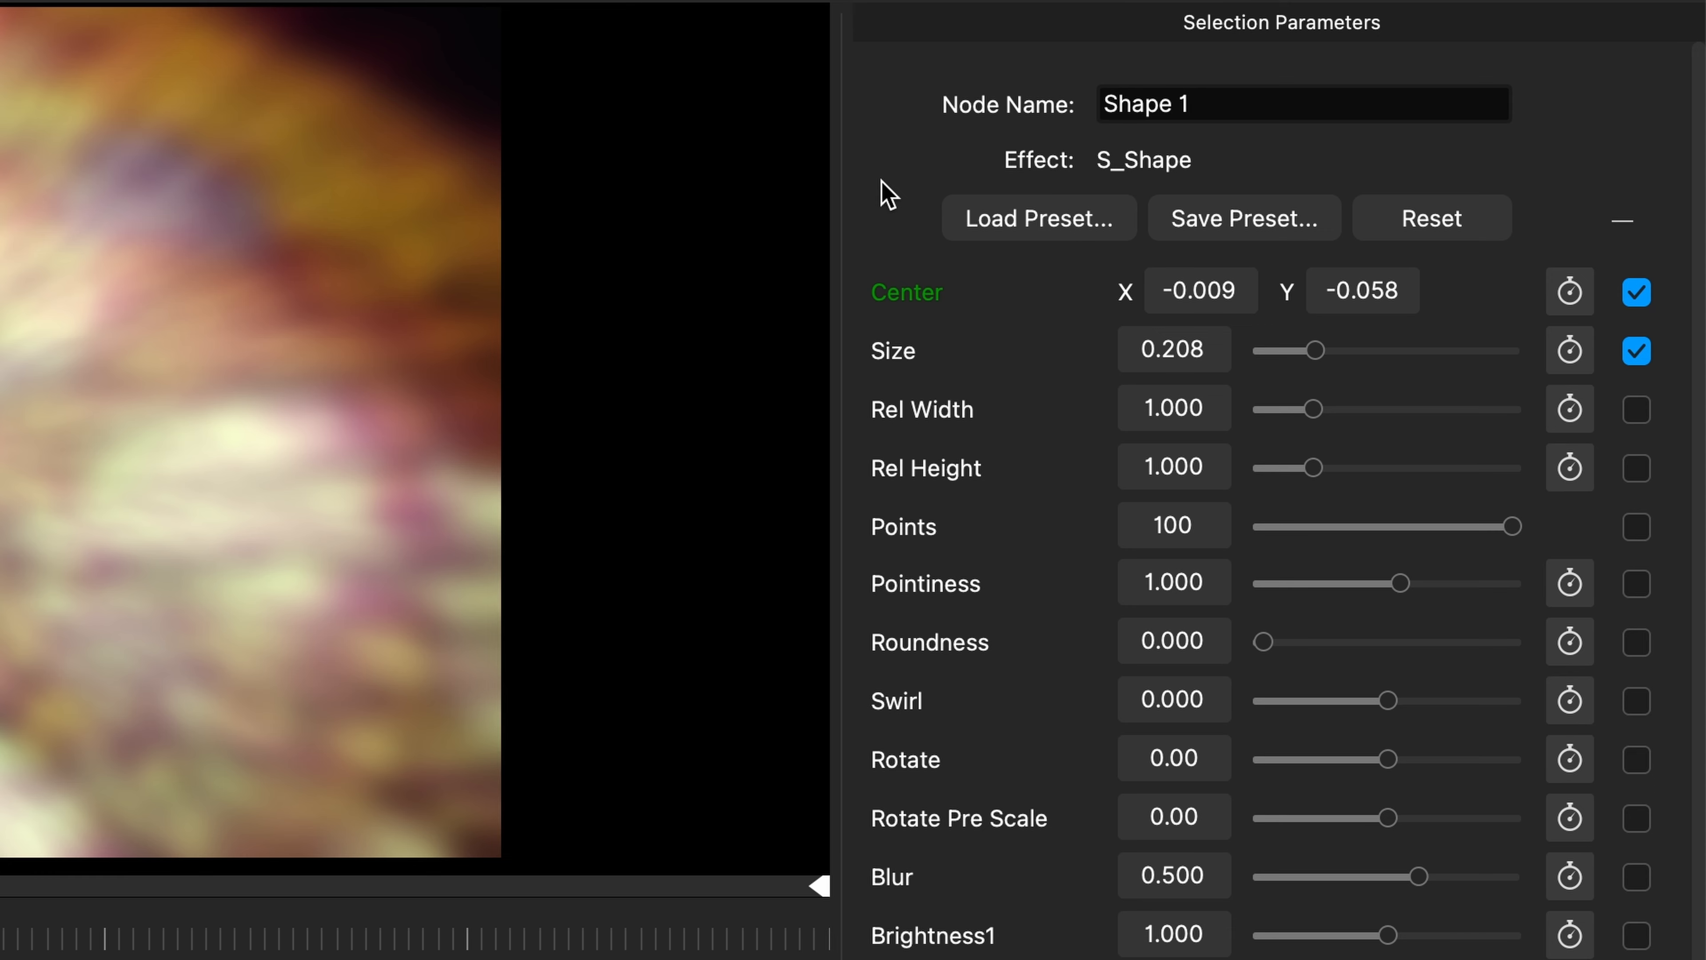
- Rename the Center parameter of the Shape 1 node to Focal Center
double_click(923, 293)
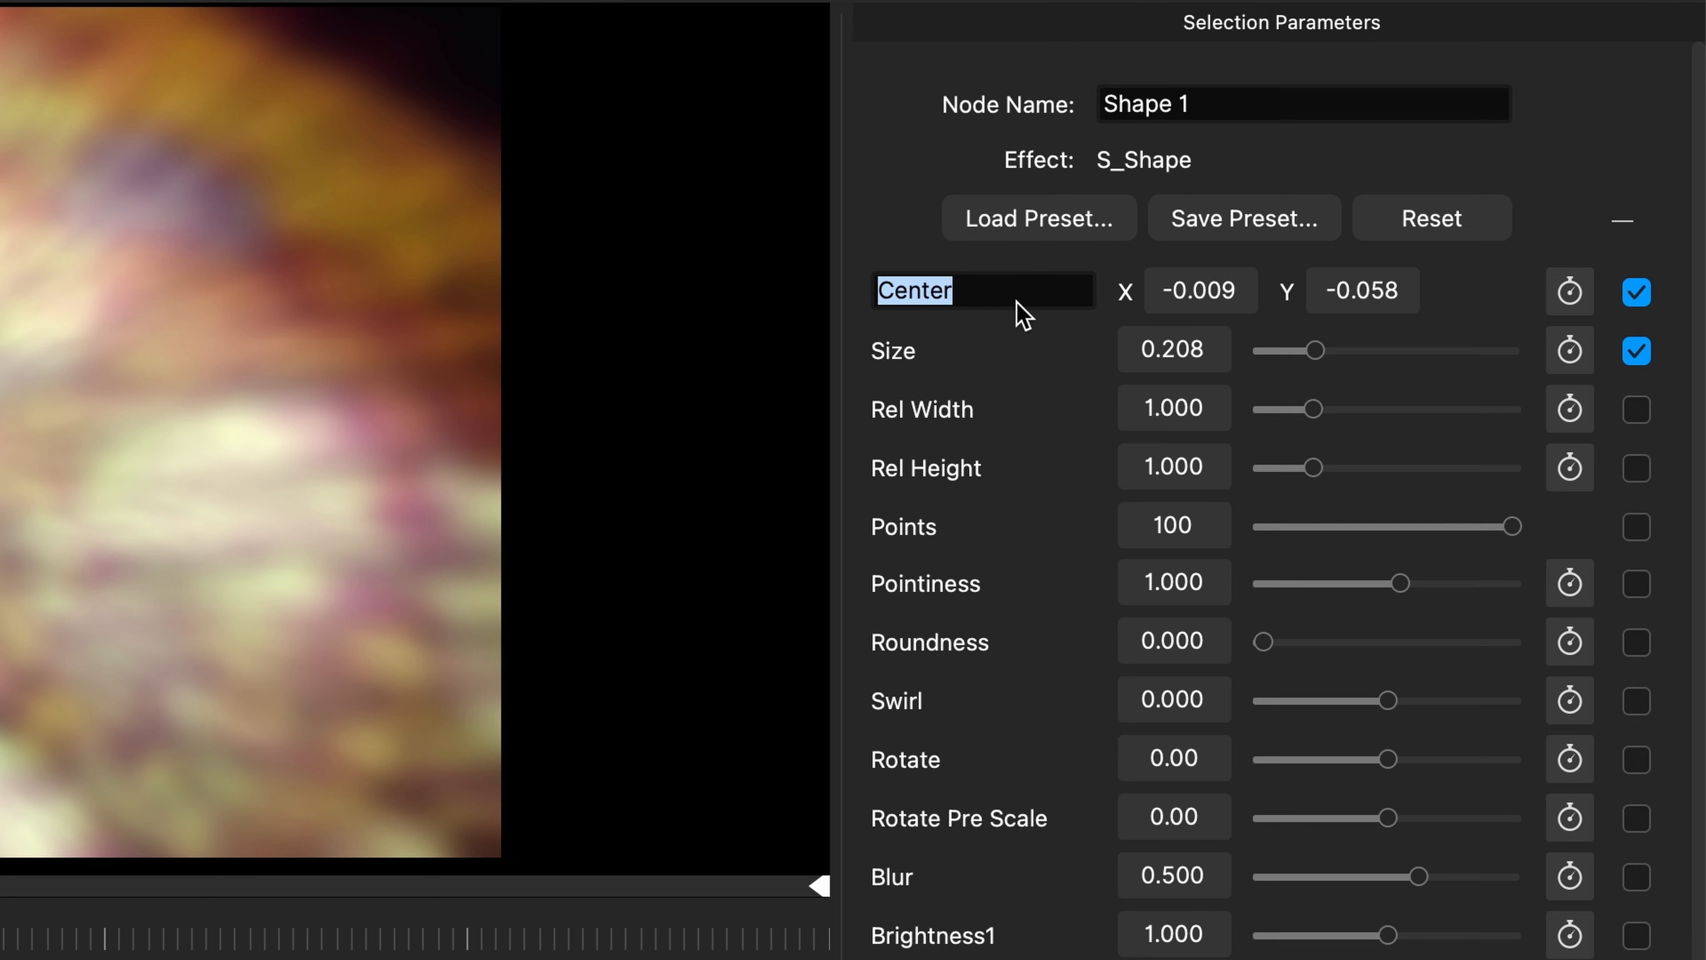
key("Left")
type("Focal")
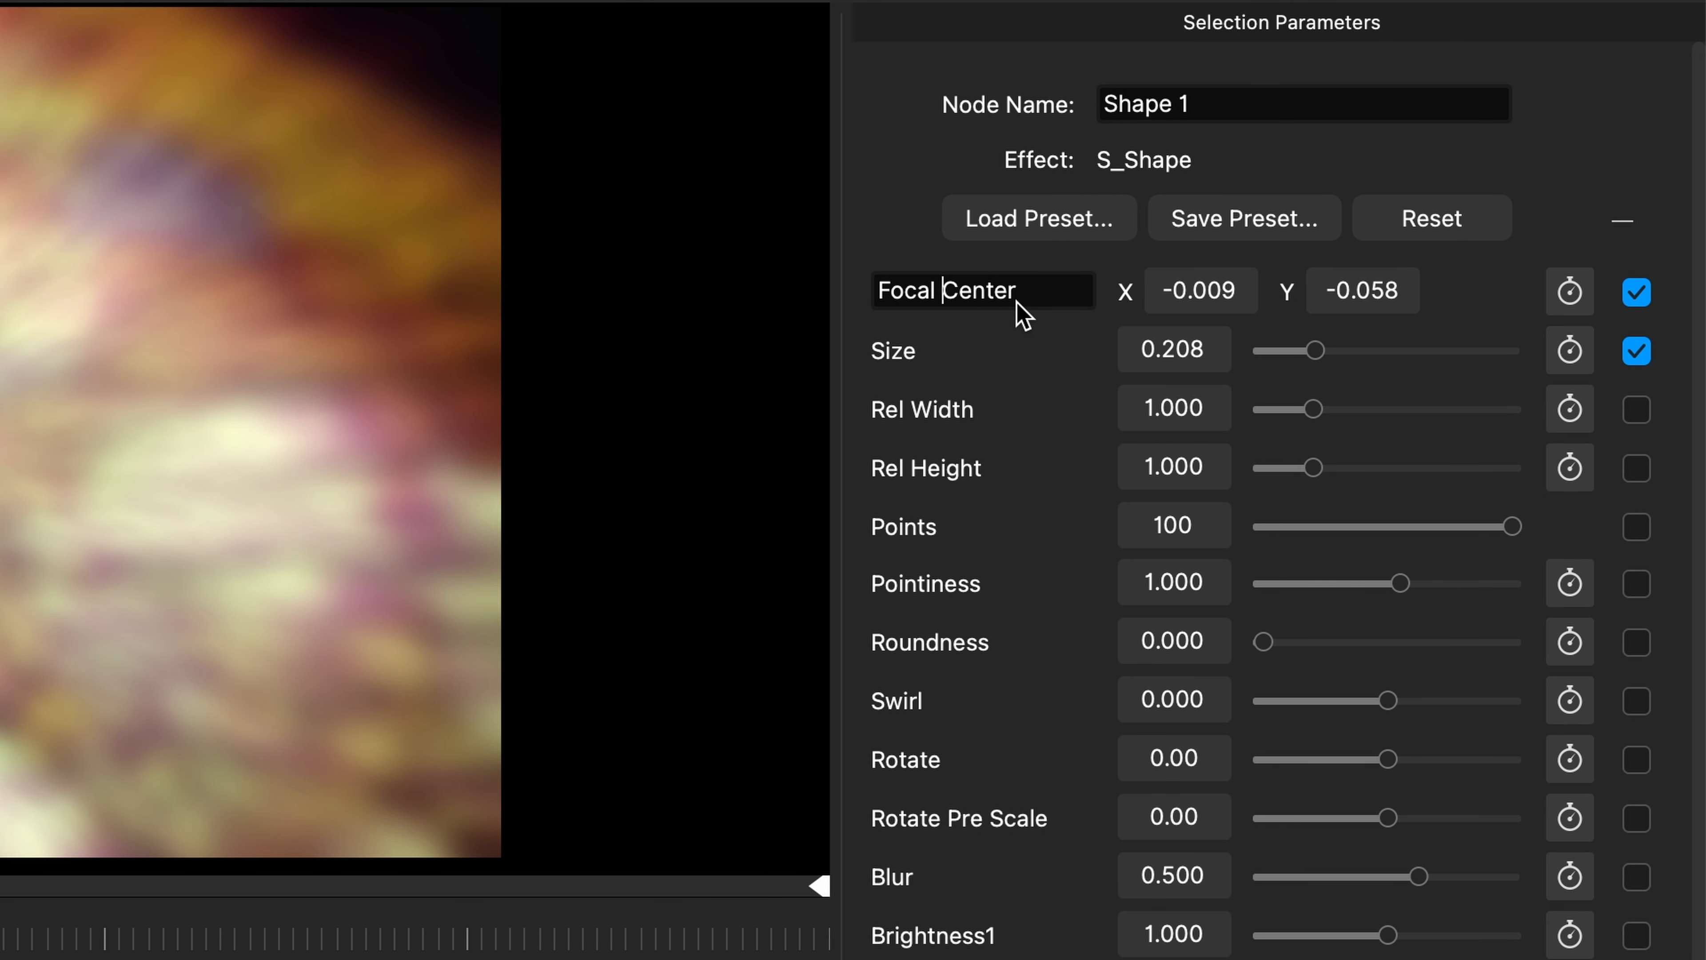
key("Return")
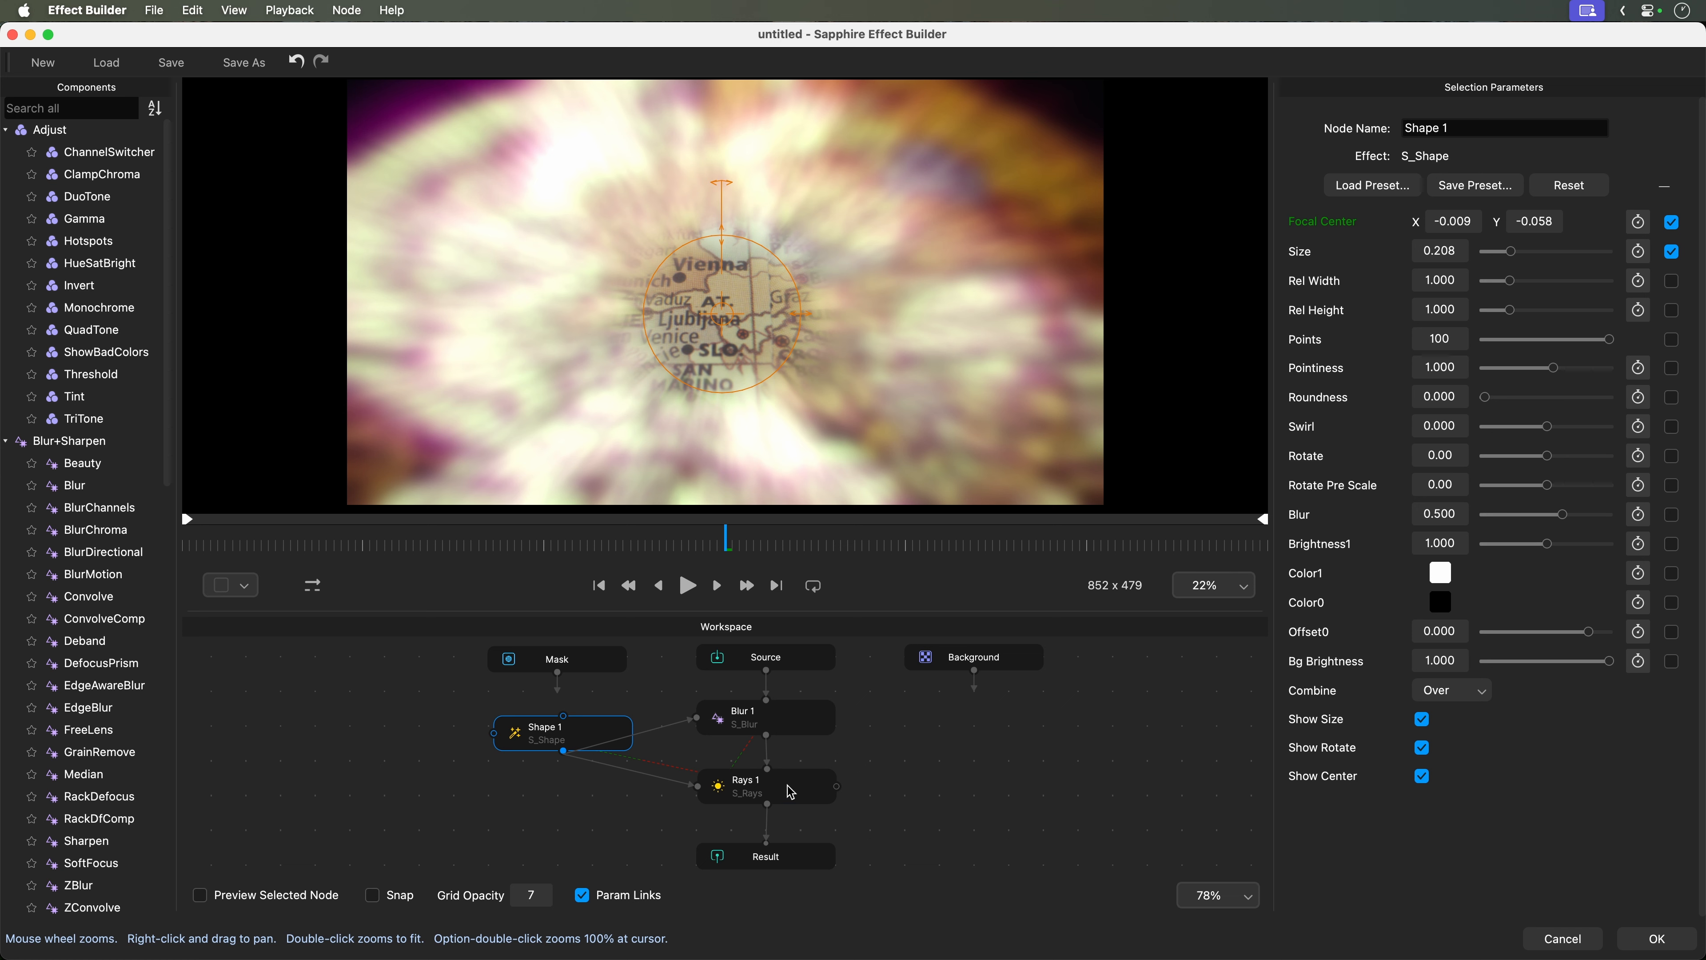
- Publish only the Ray & Blur and Threshold parameters of the Rays 1 node
left_click(790, 791)
left_click(1669, 188)
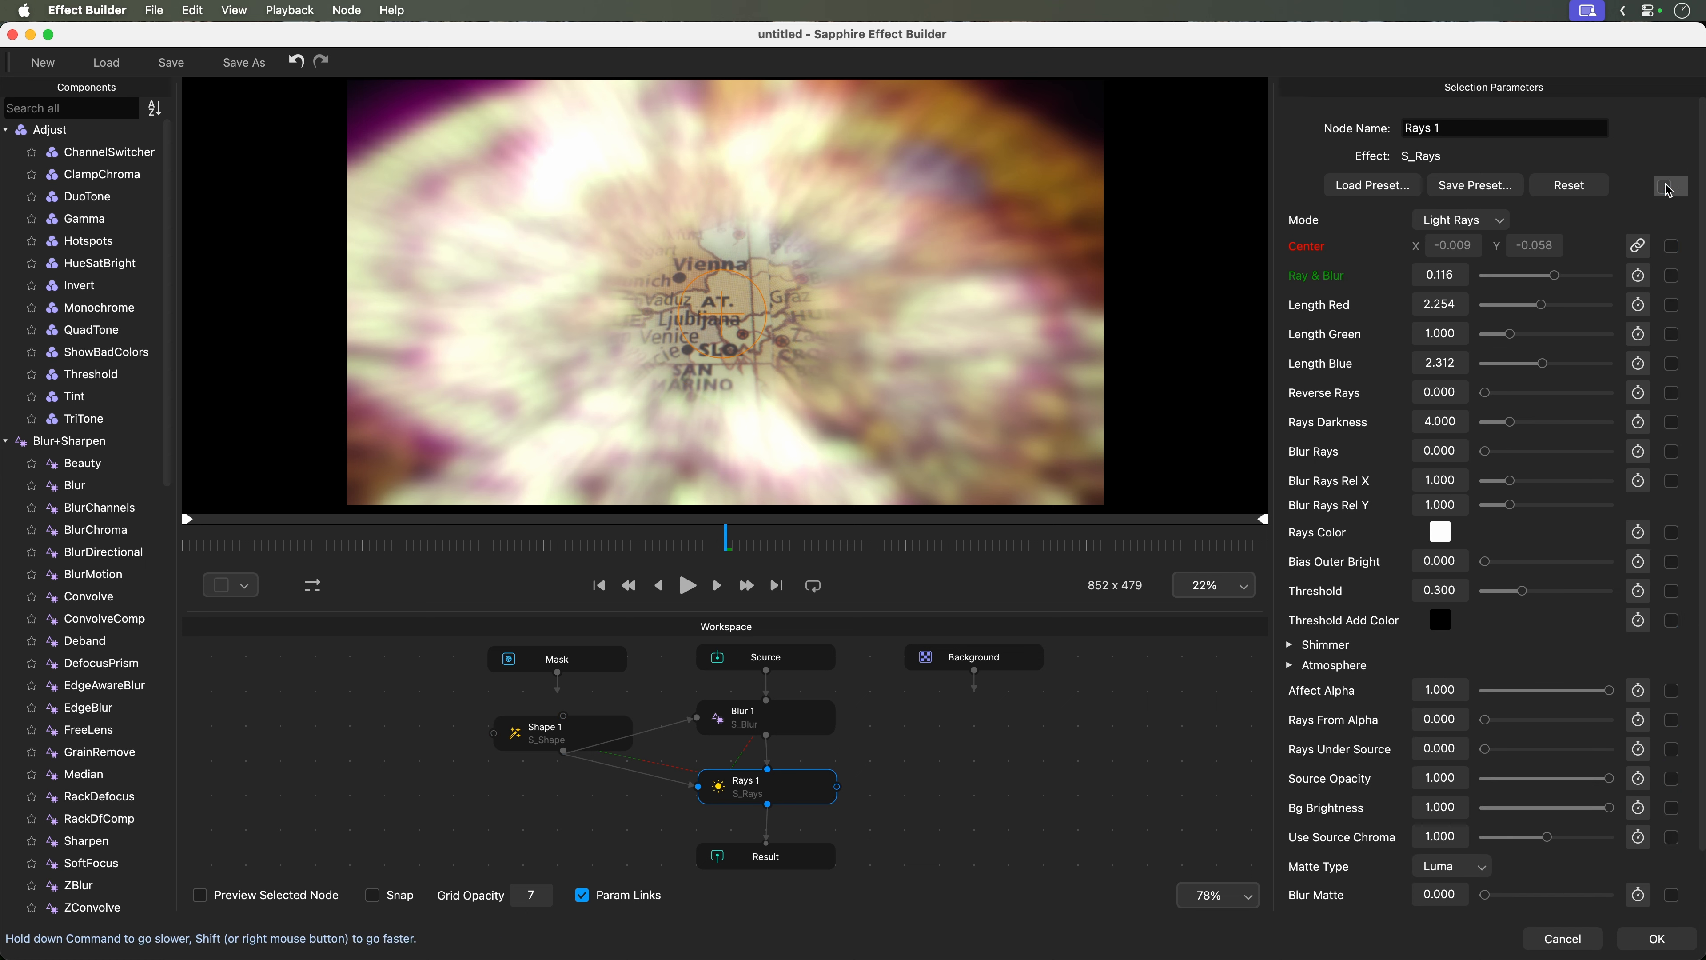
left_click(1671, 275)
left_click(1669, 592)
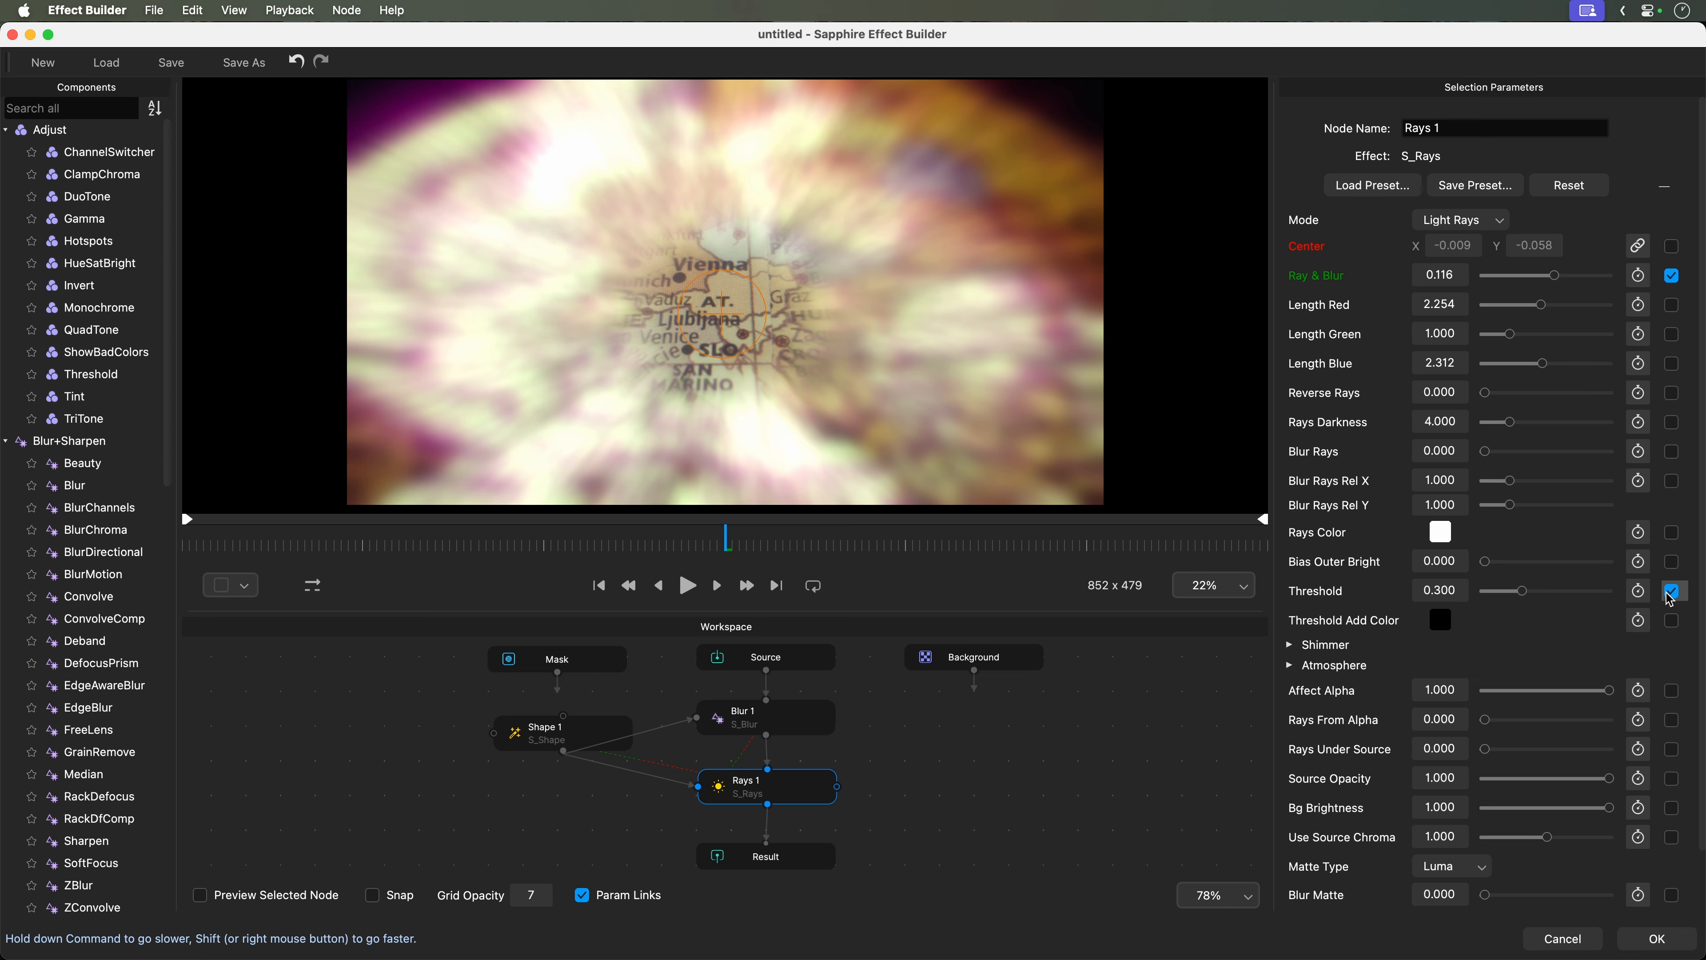
- Hide every published parameter of the Blur 1 node, and review the published parameters of Rays 1 and Shape 1
left_click(817, 724)
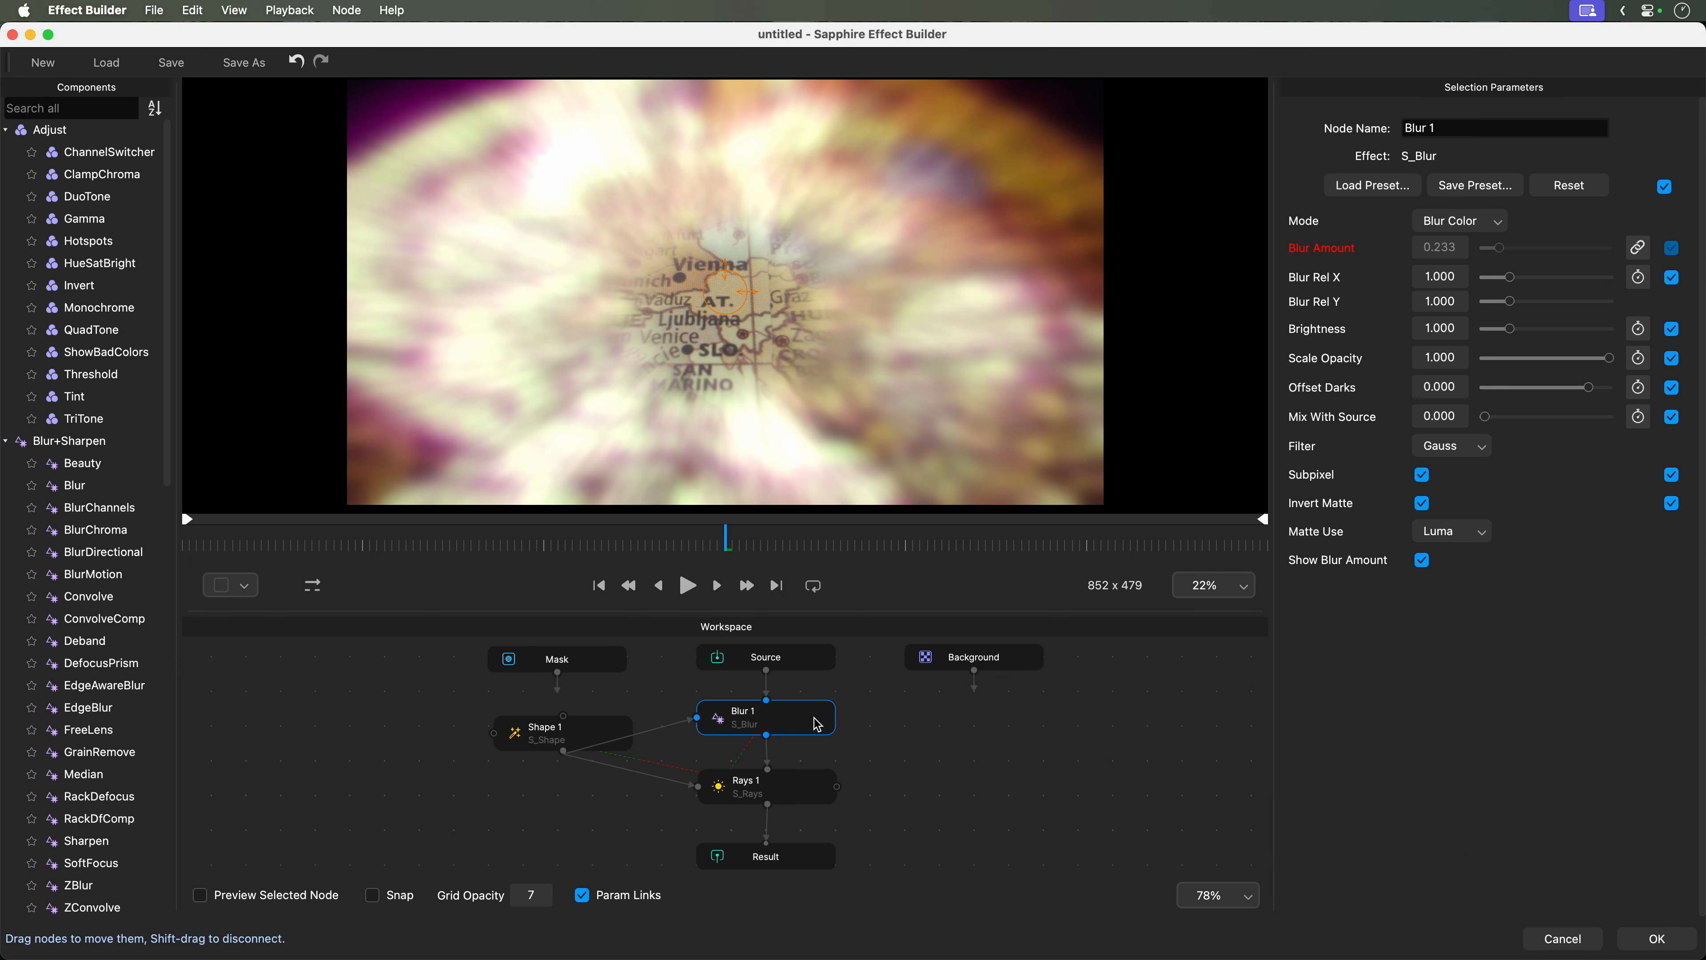
left_click(1666, 187)
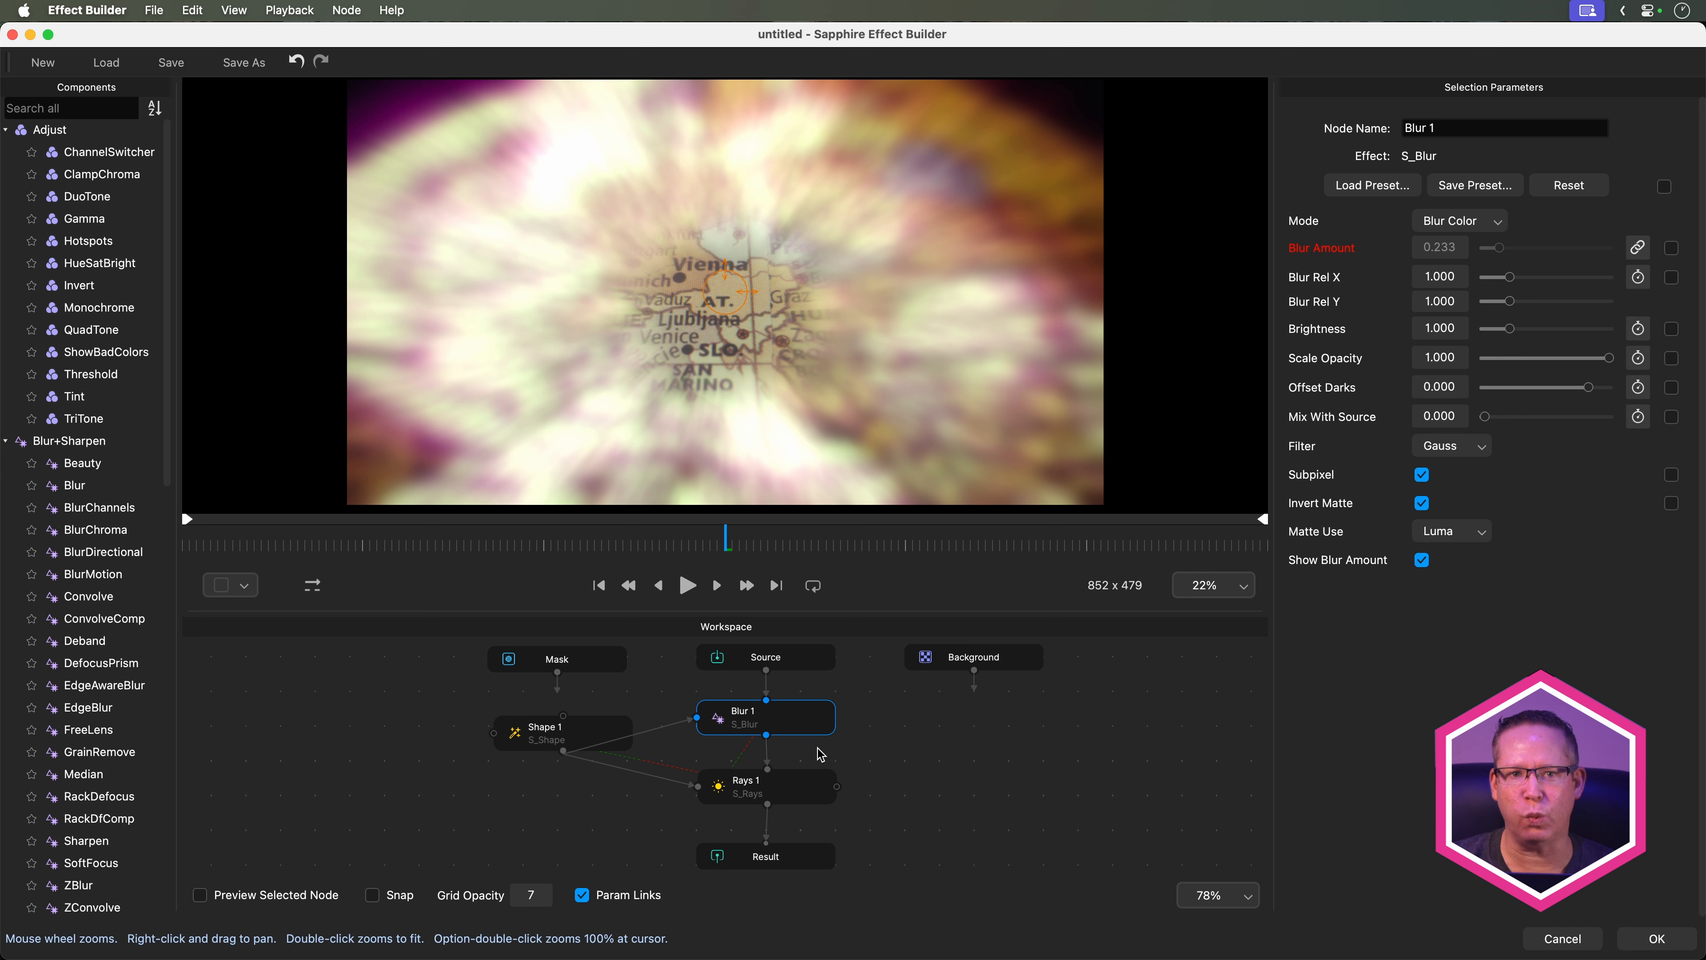
left_click(783, 785)
left_click(606, 738)
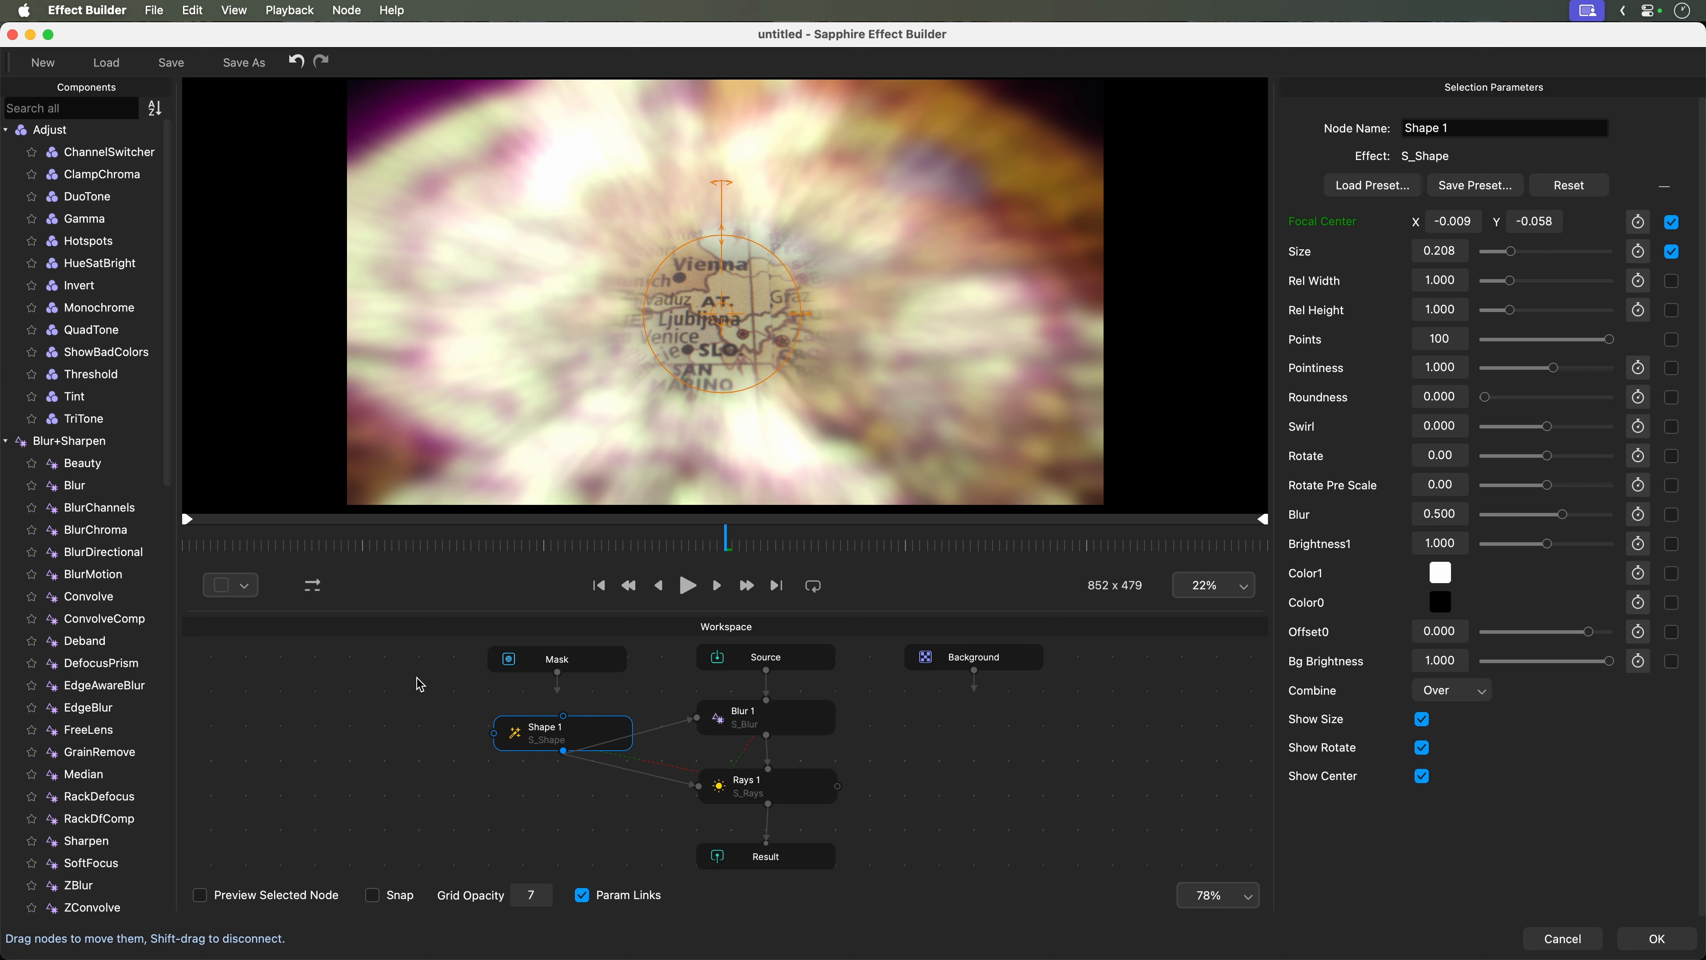
- Start saving the effect as a new preset and name it Rays and Blur Focal Point
left_click(236, 64)
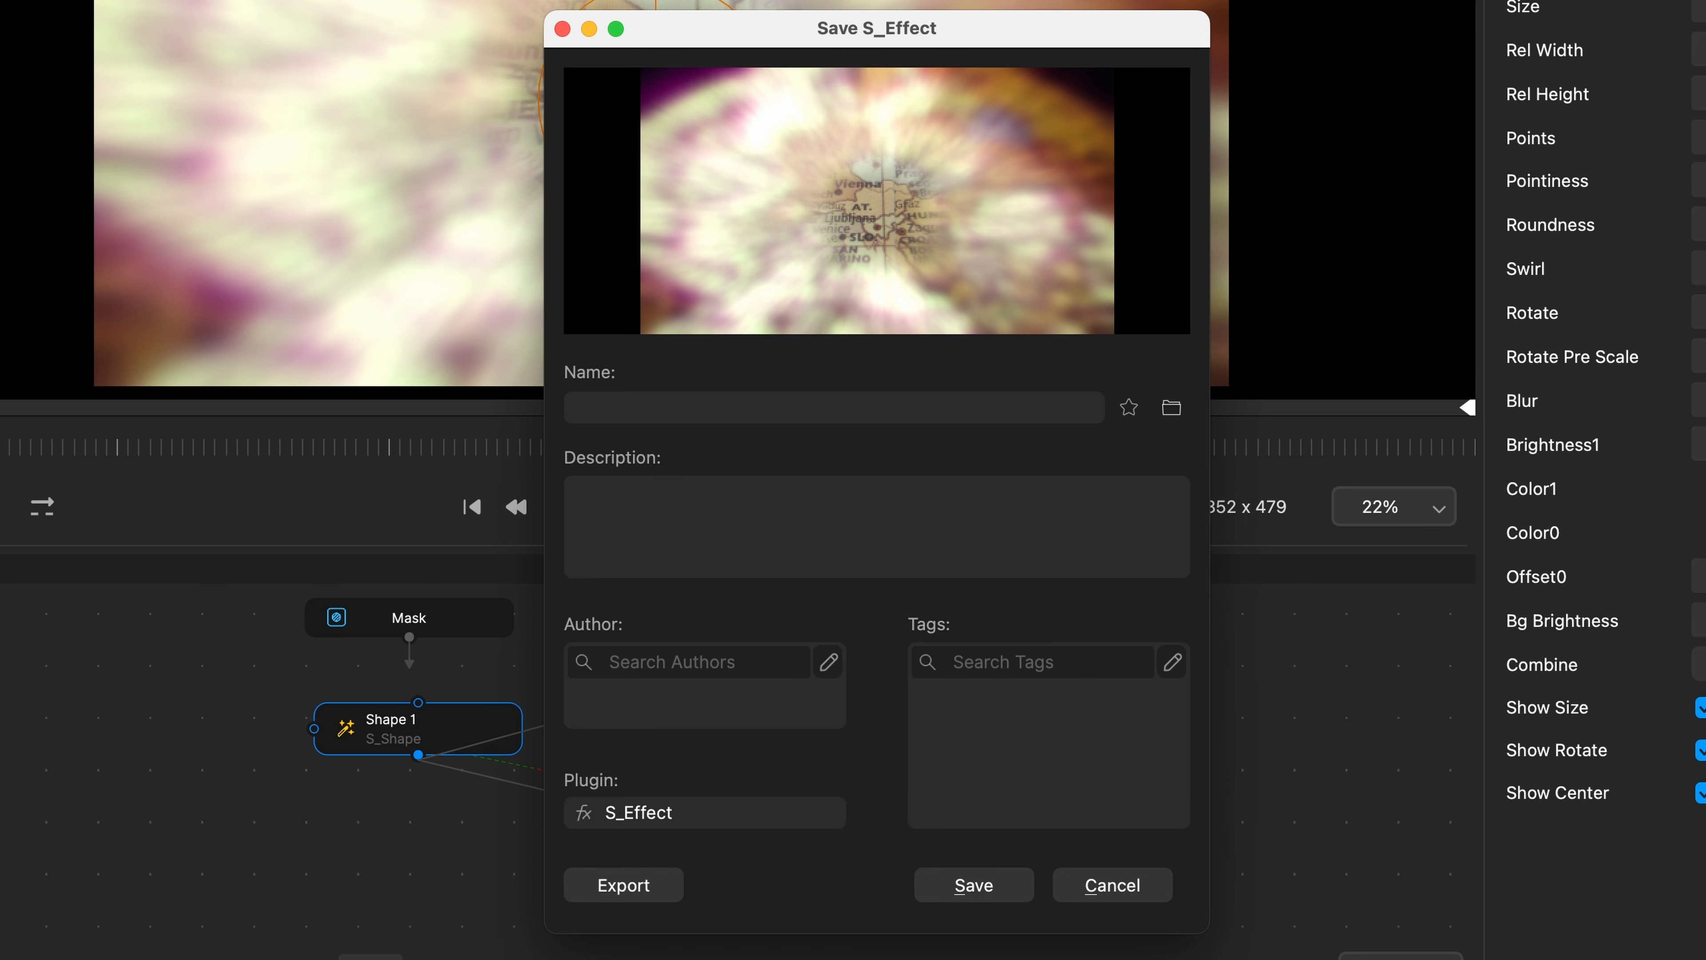
type("ys and Blur Focal P")
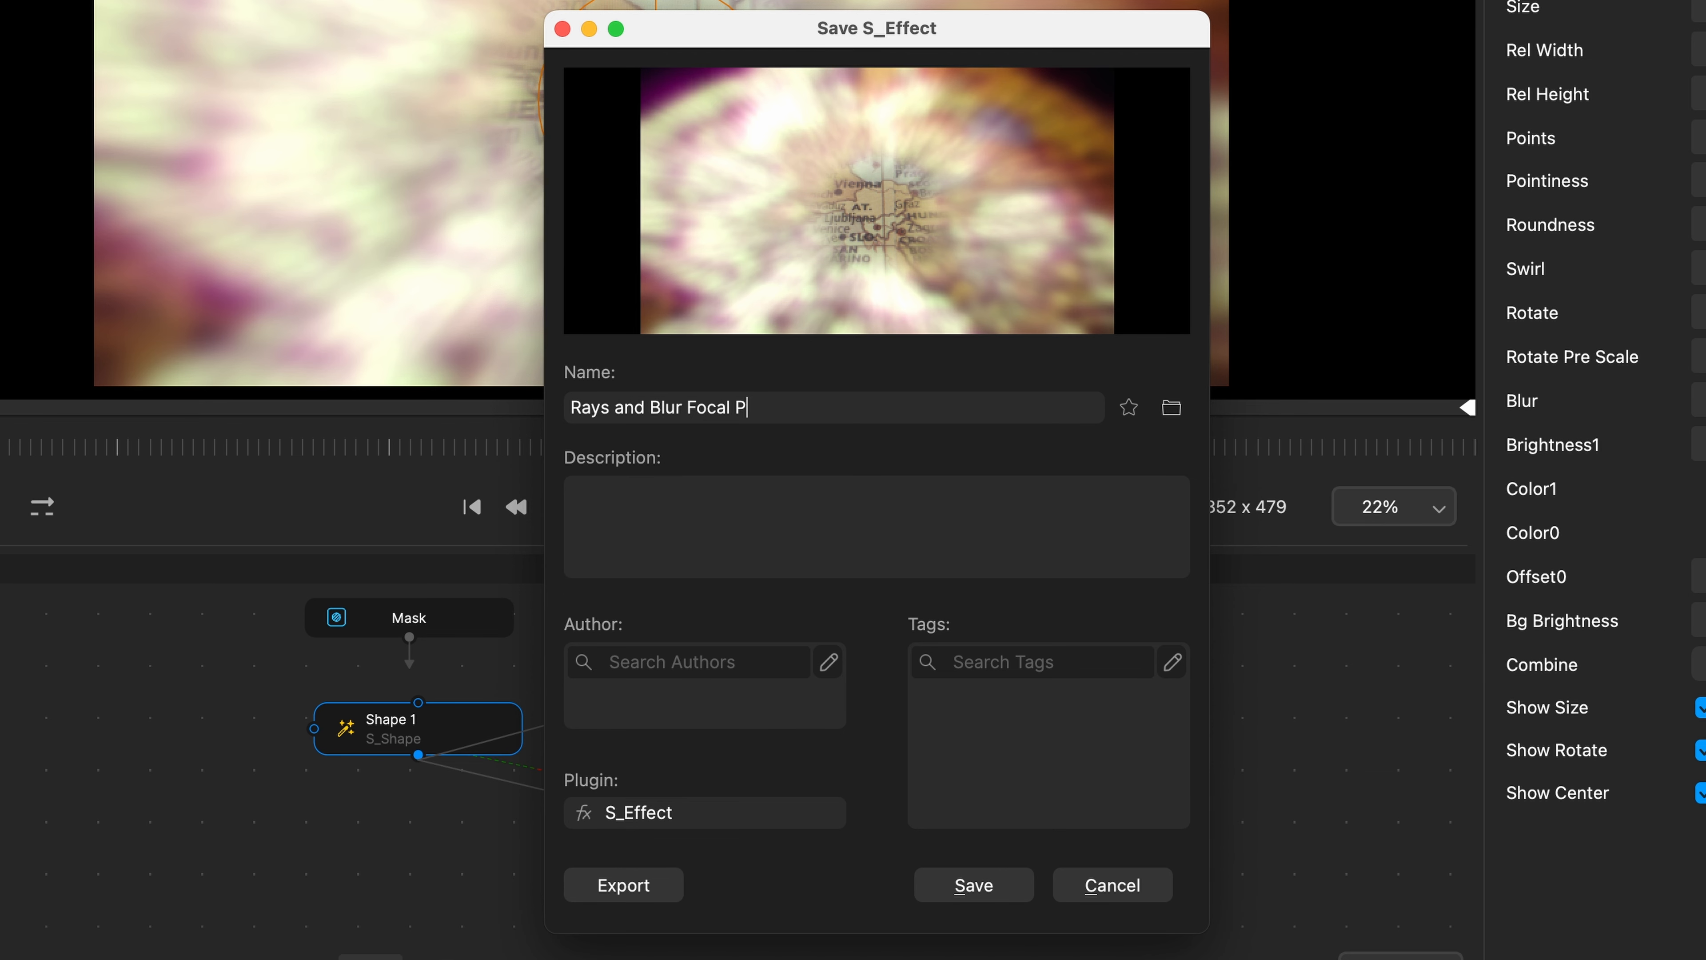
type("oint")
- Describe the preset as "Create a movable focal point on your image surrounded by rays and blur" and choose its author
left_click(666, 517)
type("Create a movable focal point on your image surrounded by rays and blur")
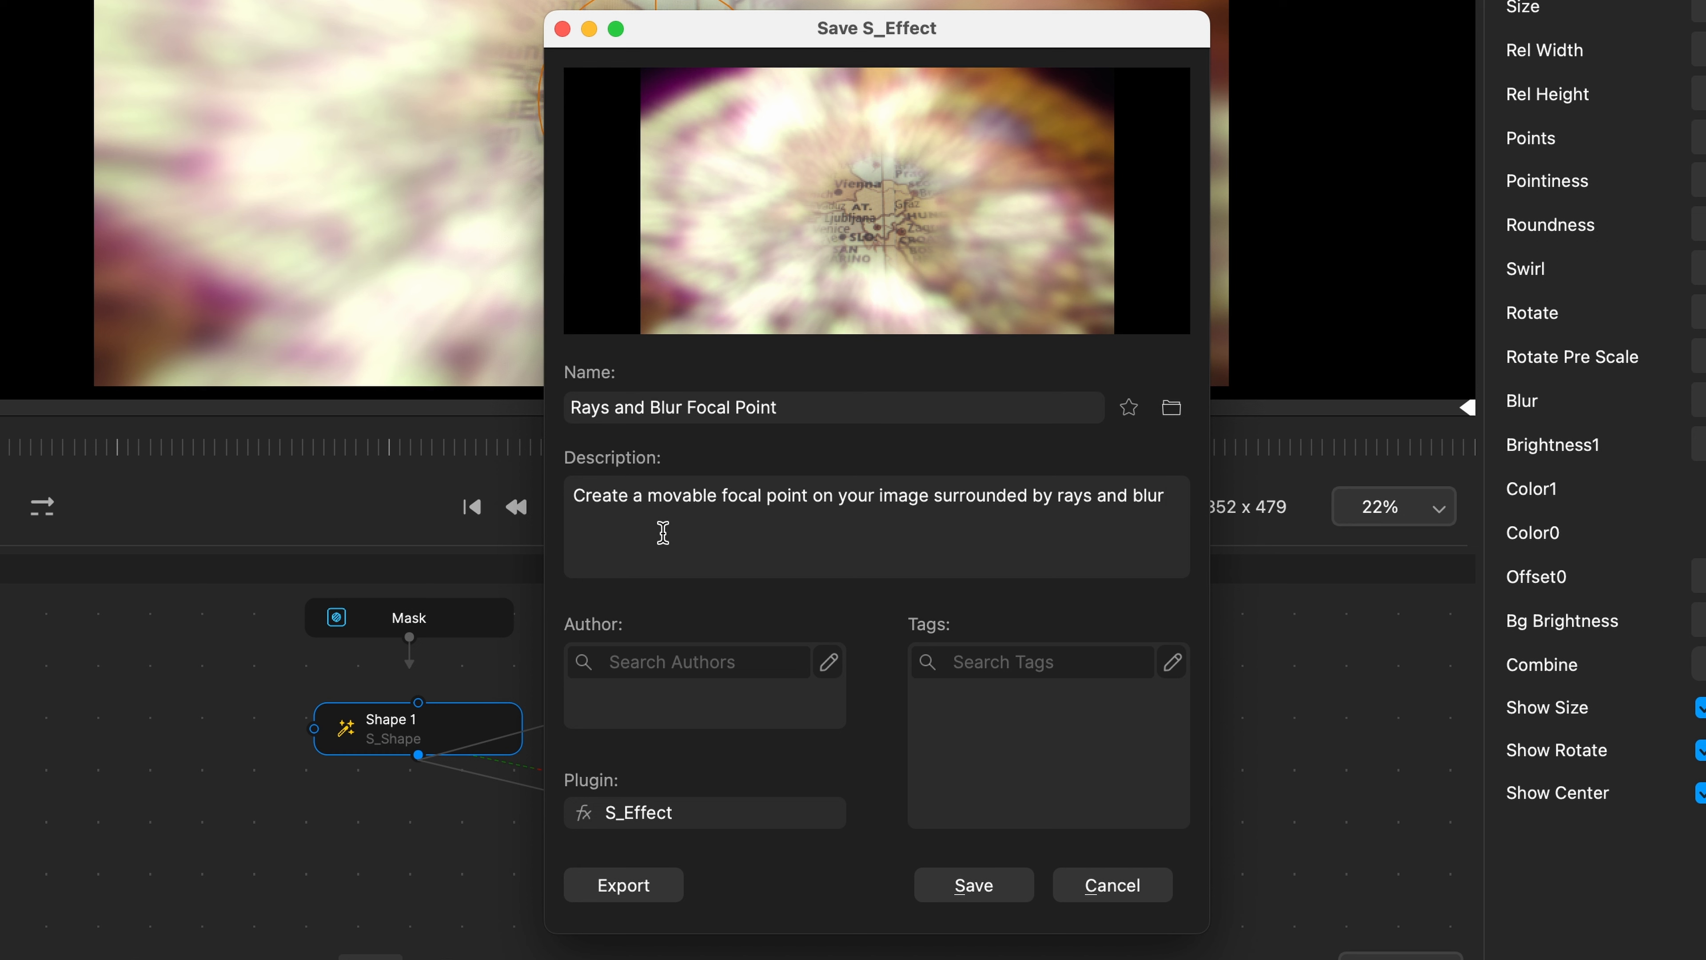
left_click(697, 662)
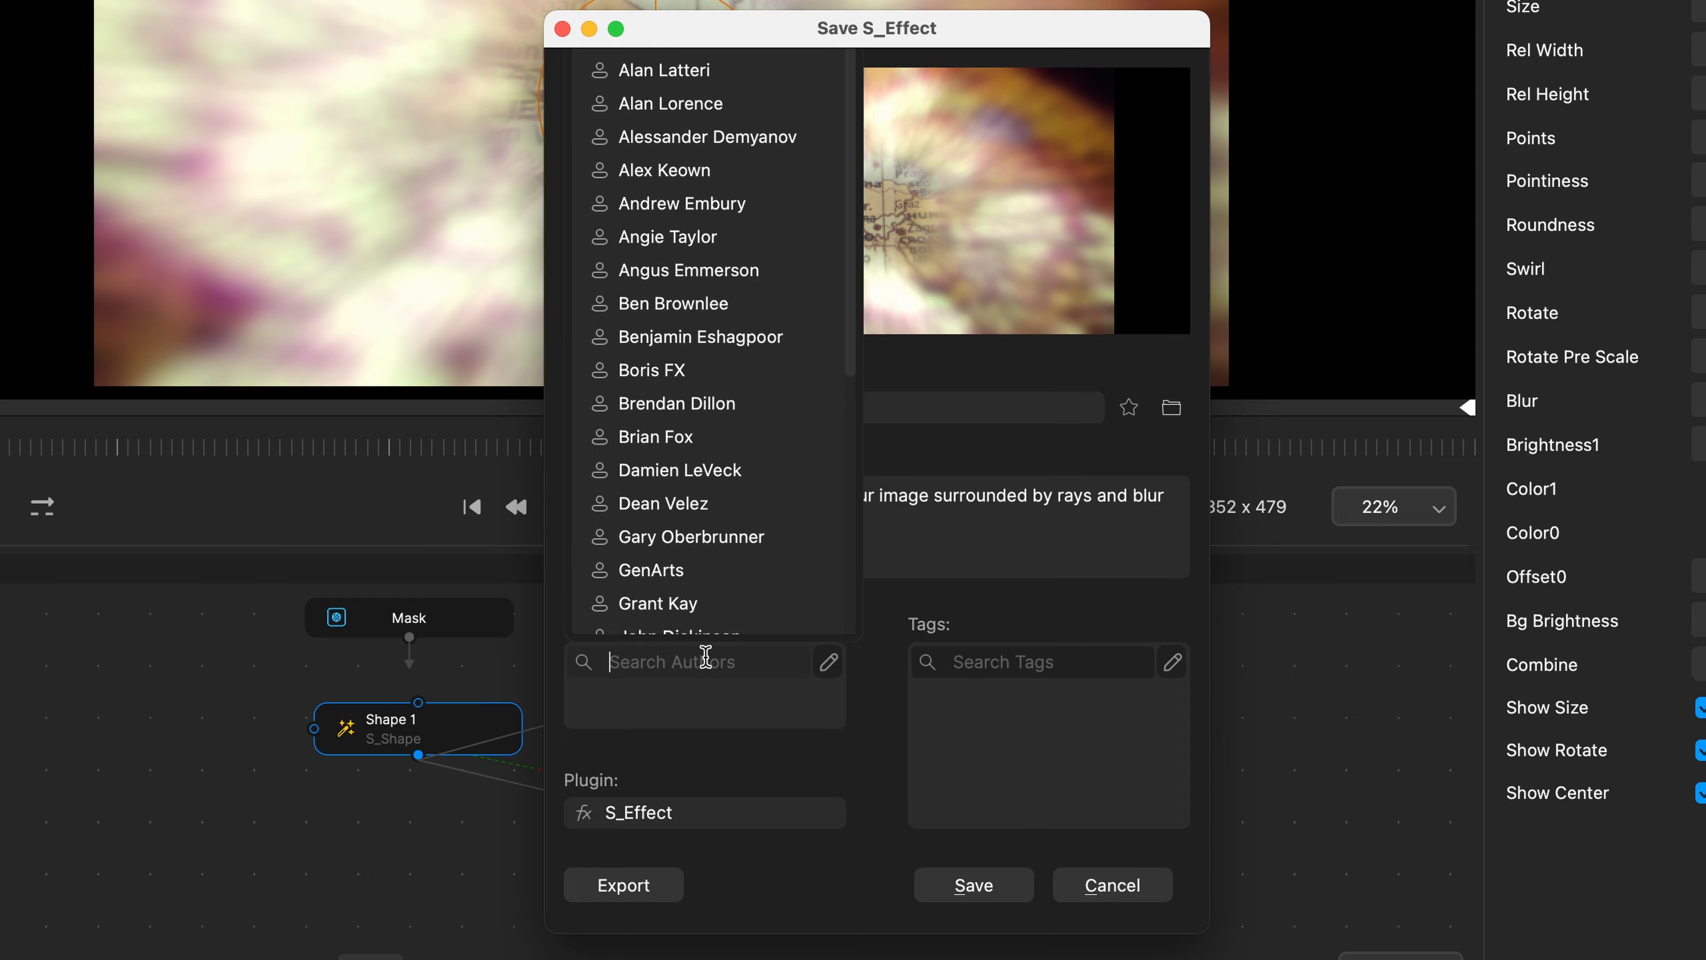
left_click(724, 605)
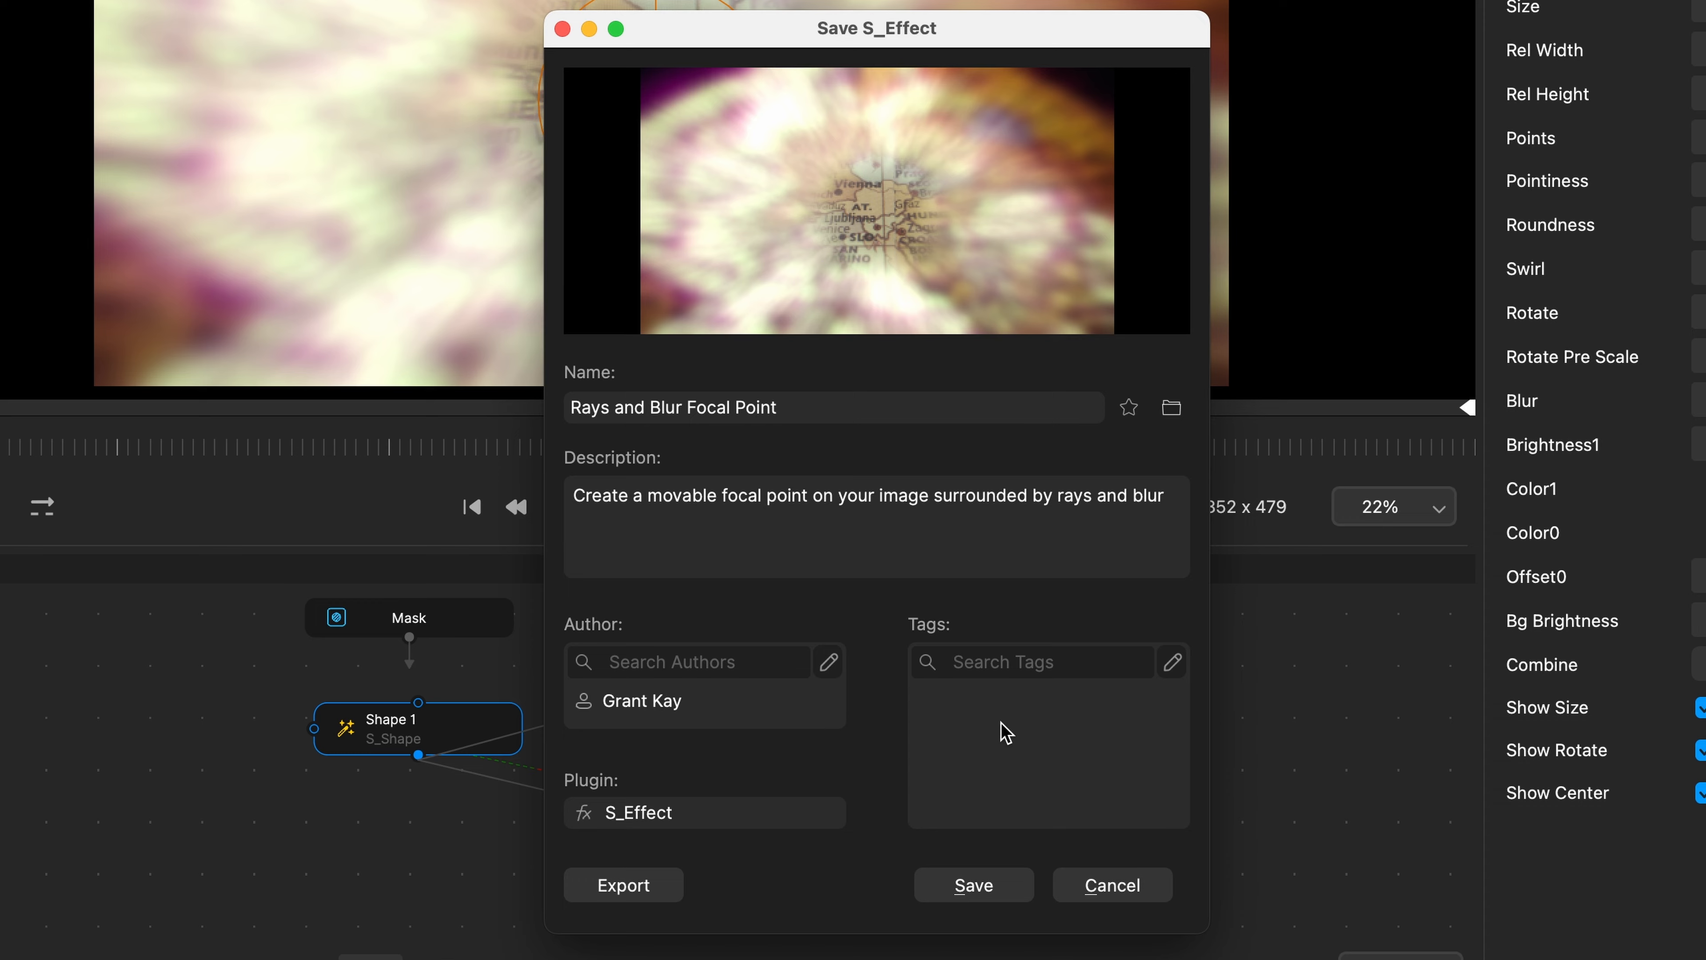
- Add the existing tags Artistic and Energetic to the preset
left_click(1016, 655)
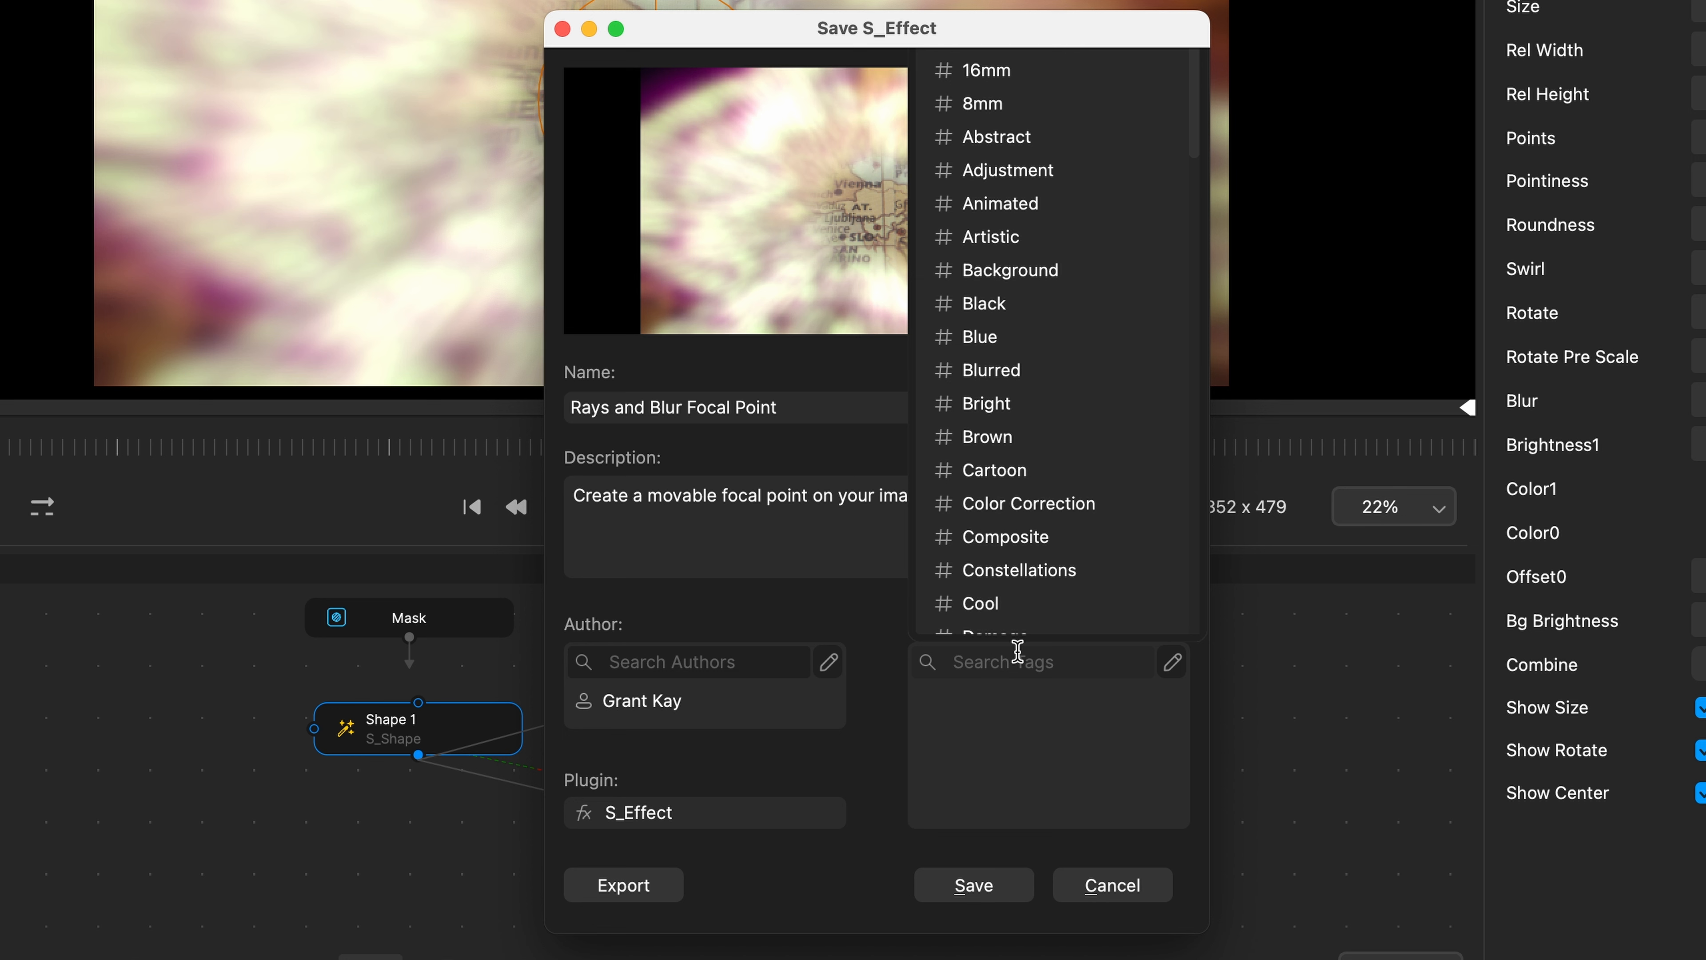
left_click(1016, 649)
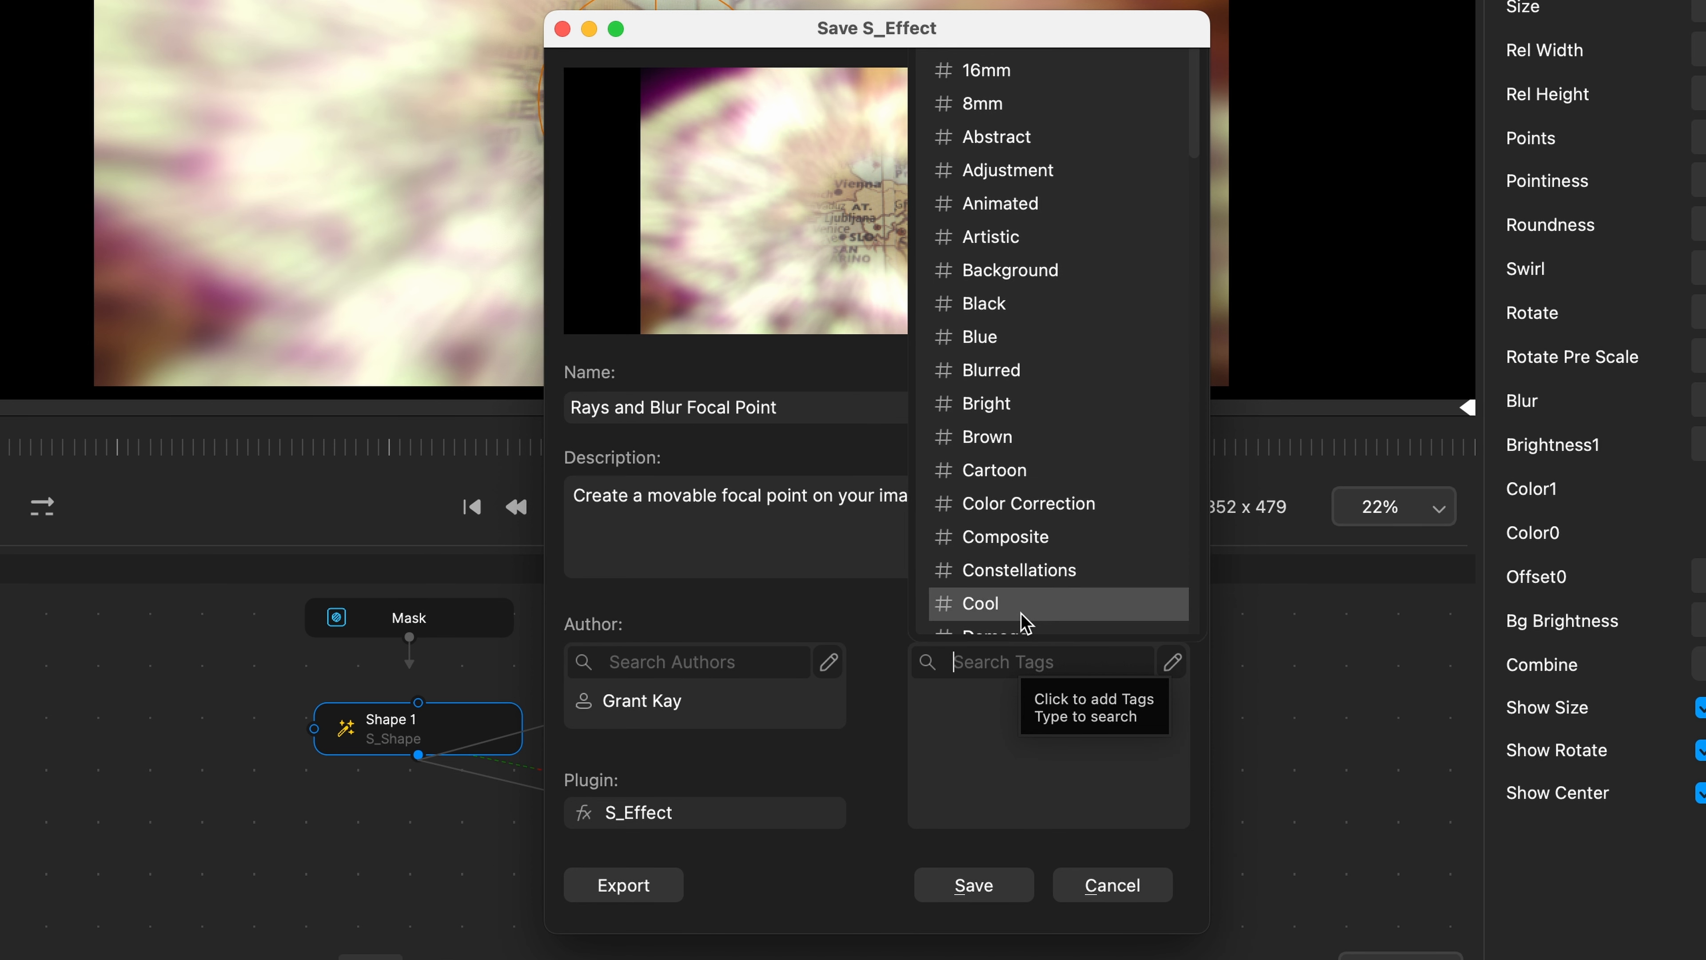
left_click(1061, 239)
type("en")
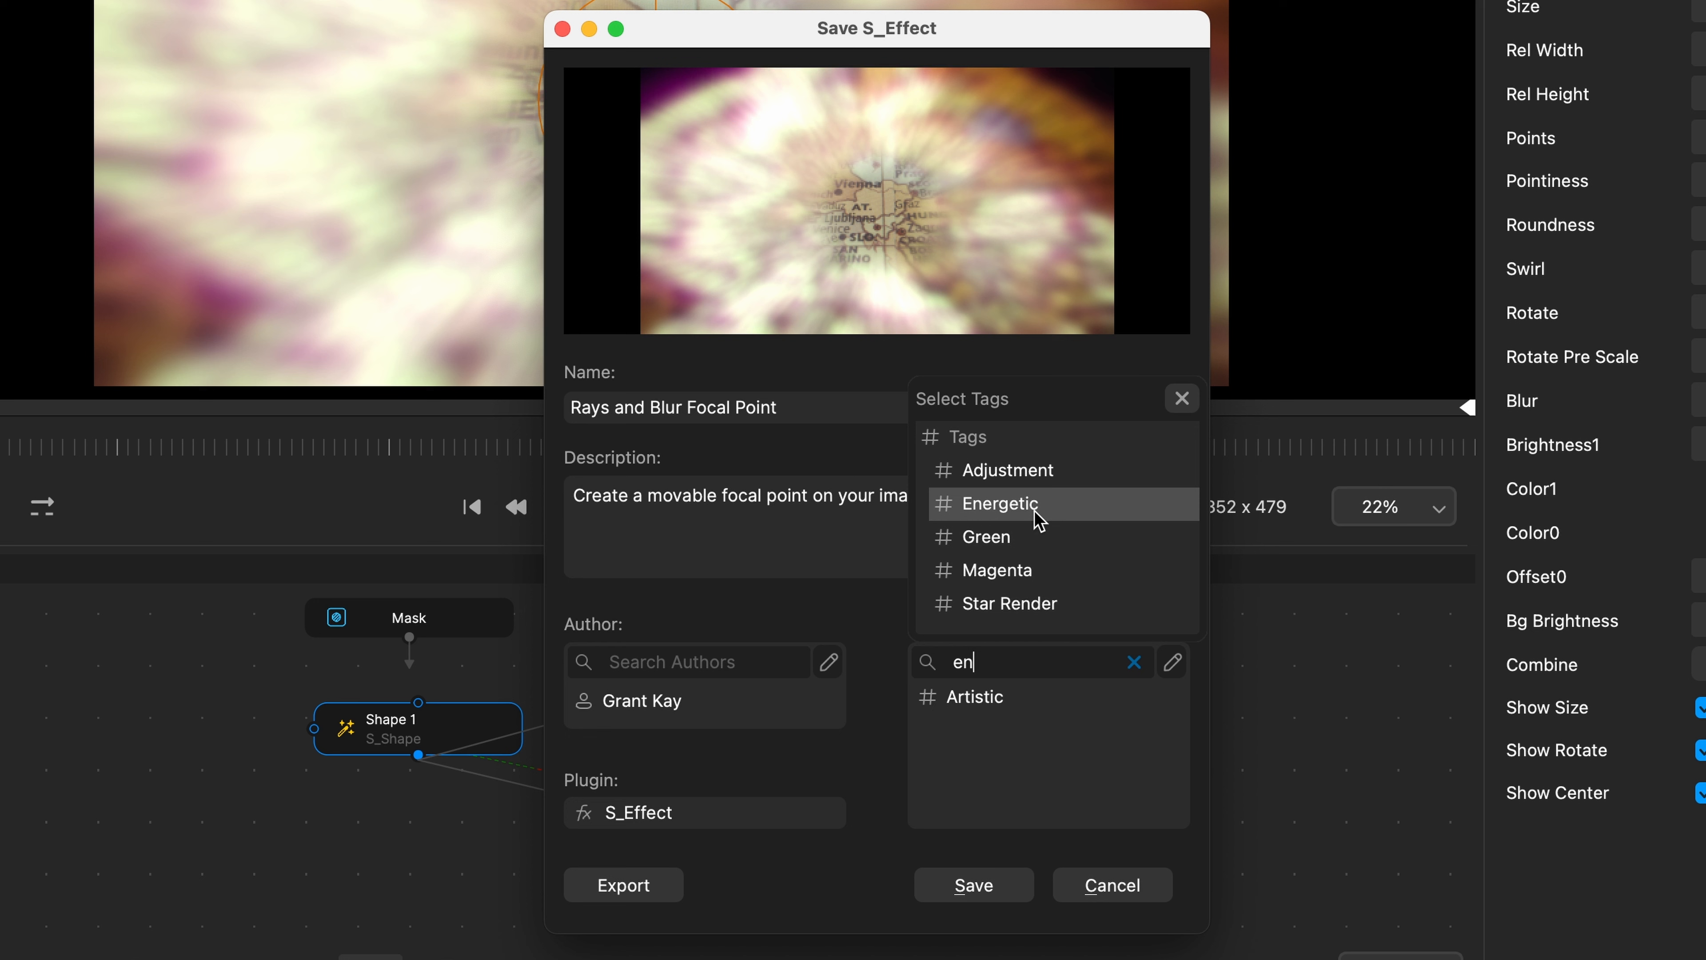
left_click(1039, 505)
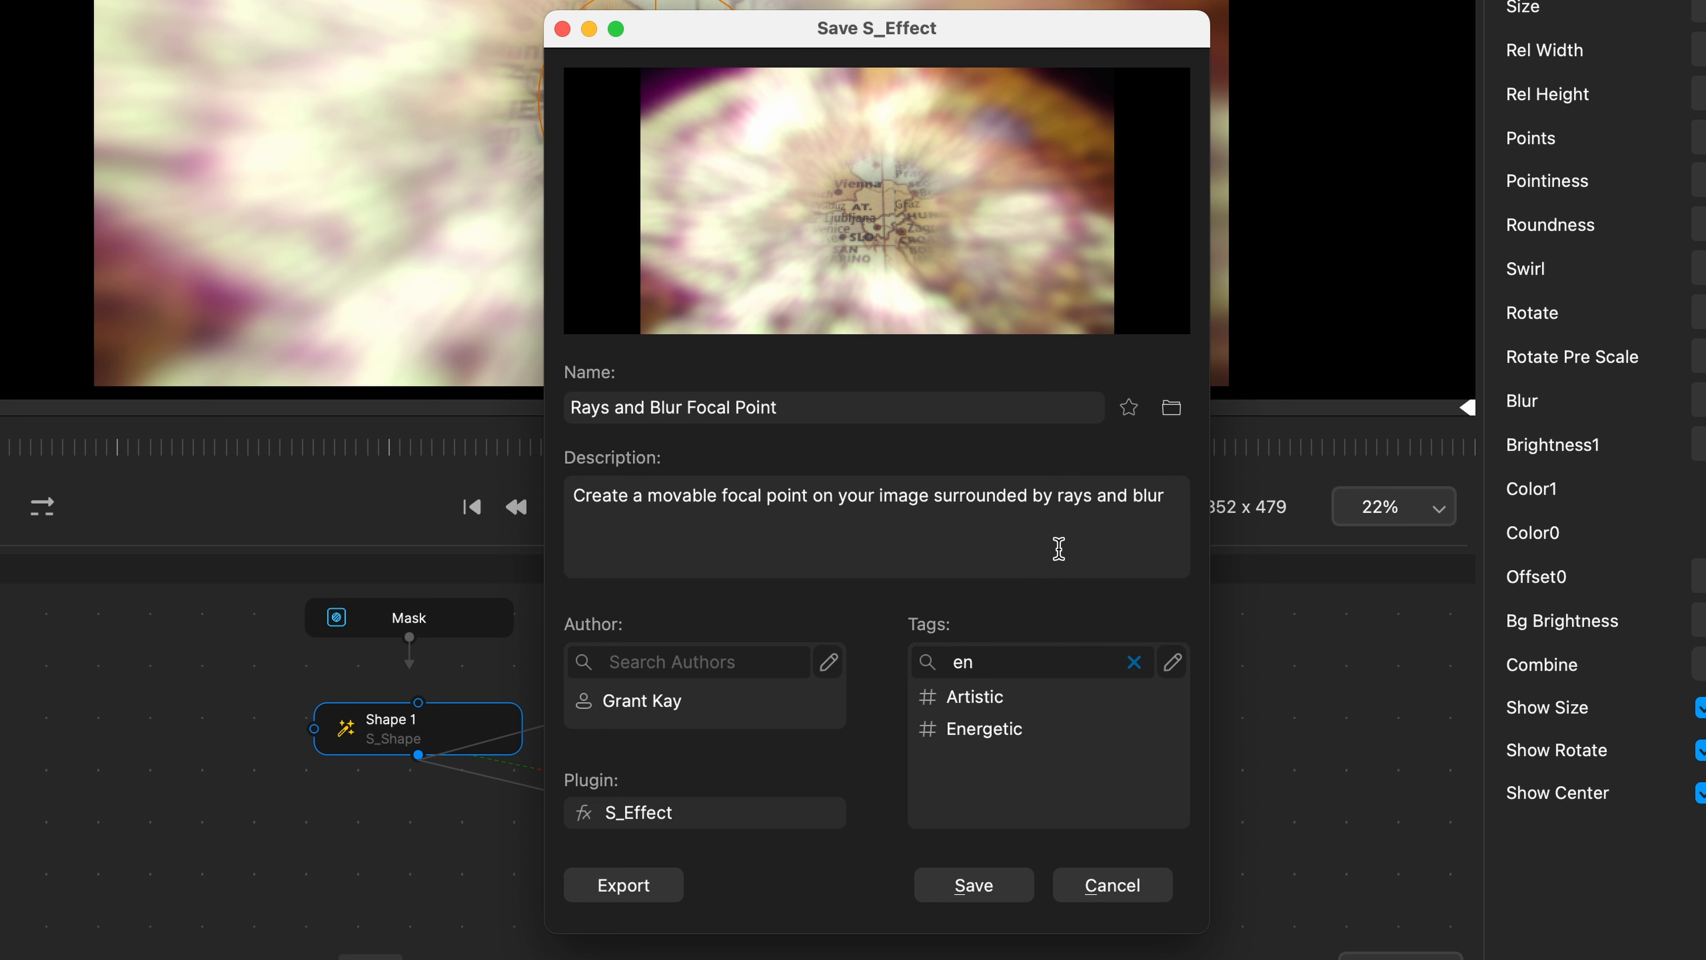
- Create a new tag named Focus for the preset
left_click(1173, 662)
type("Focus")
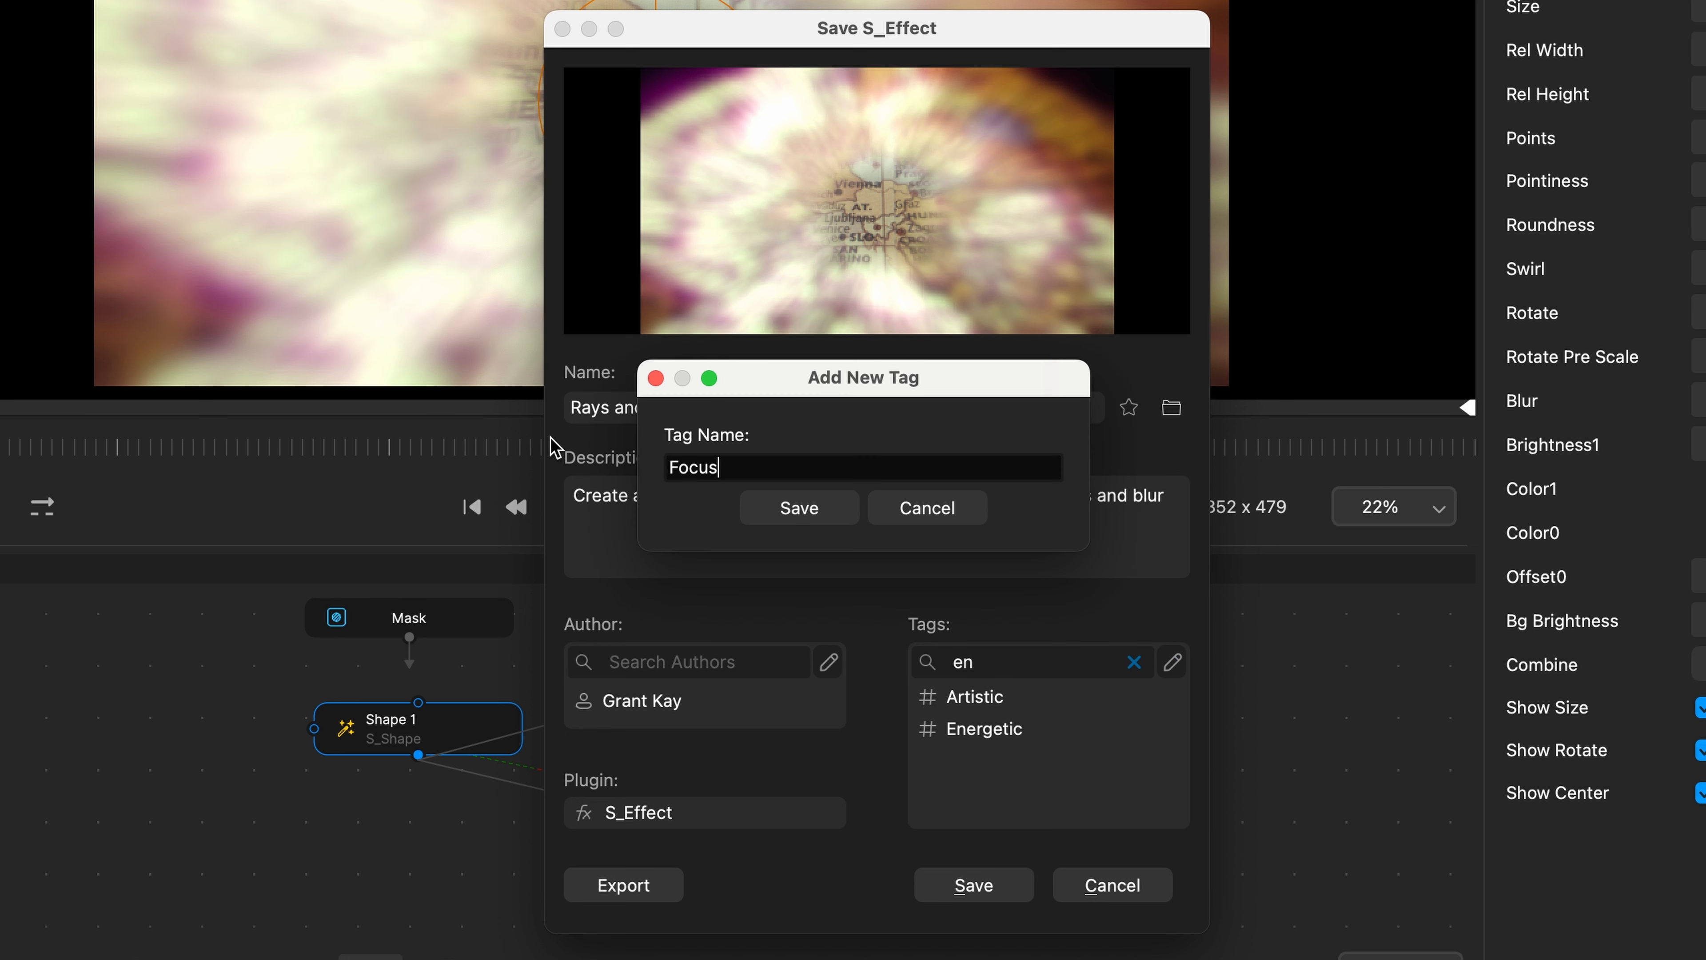
left_click(799, 511)
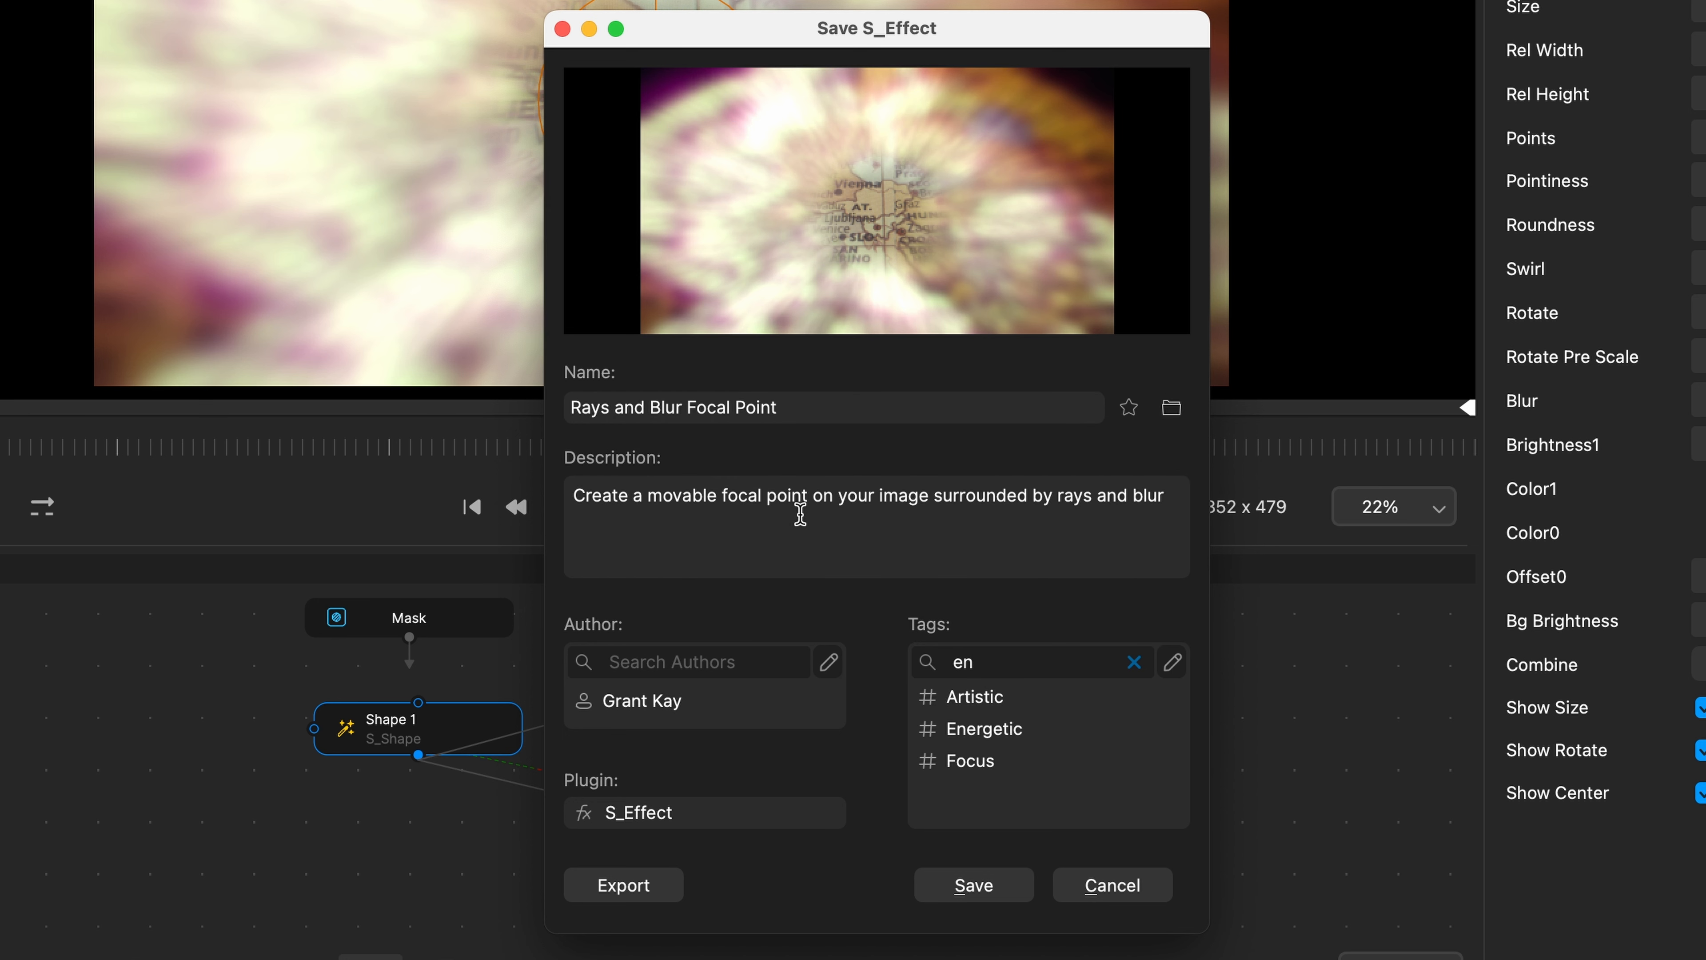